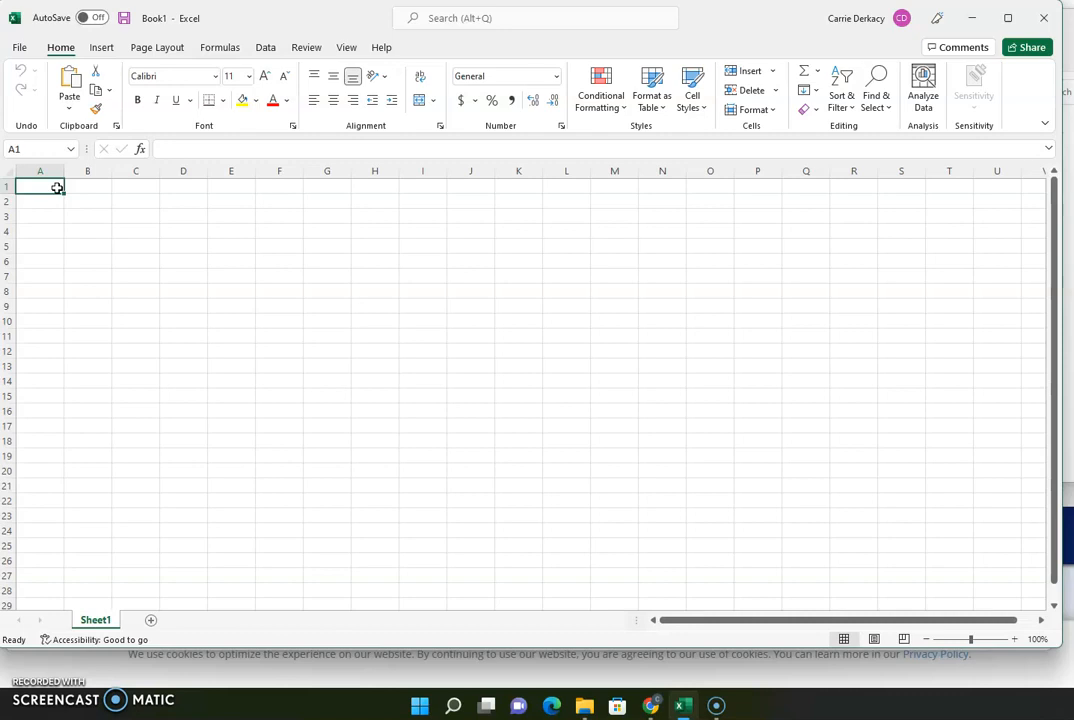
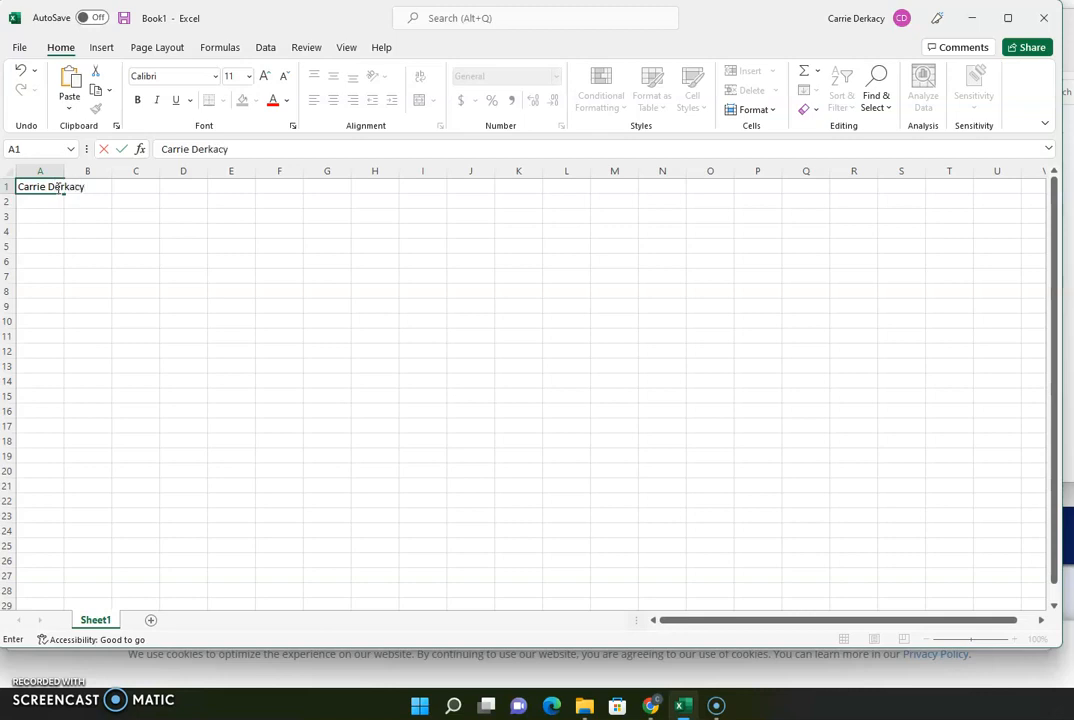
- Finish the name in A1 and enter headers Priority#1, Priority#2, Priority#3 in B1:D1
{"action": "key", "text": "Tab"}
{"action": "type", "text": "Pri"}
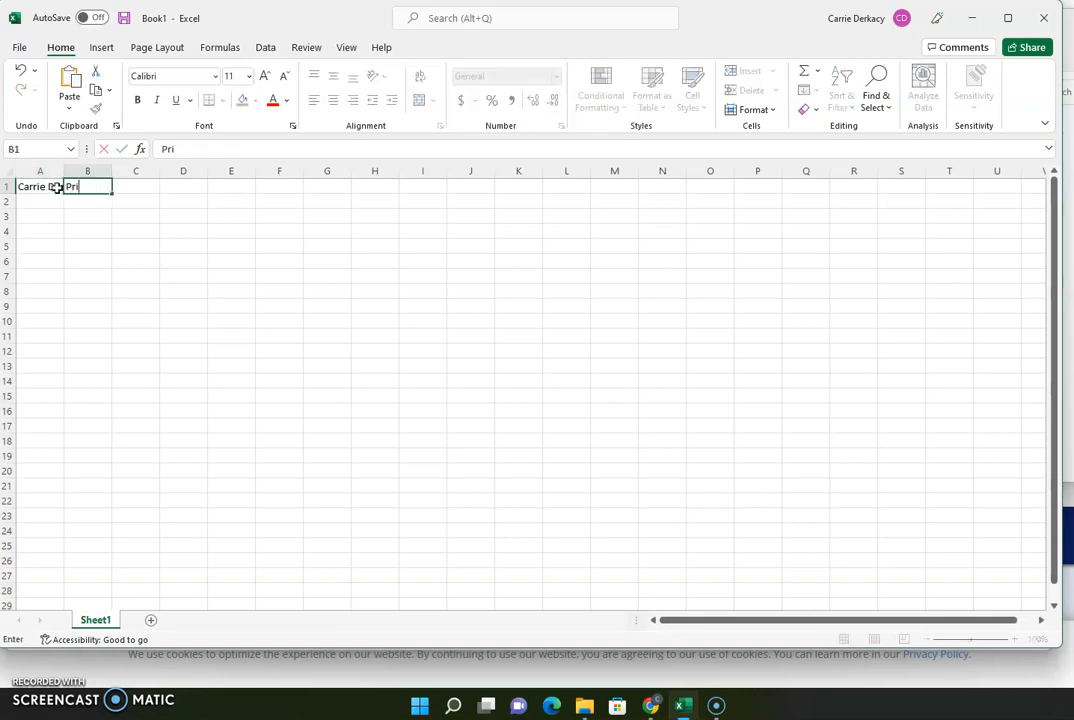
{"action": "type", "text": "ority#1"}
{"action": "key", "text": "Tab"}
{"action": "type", "text": "Pri"}
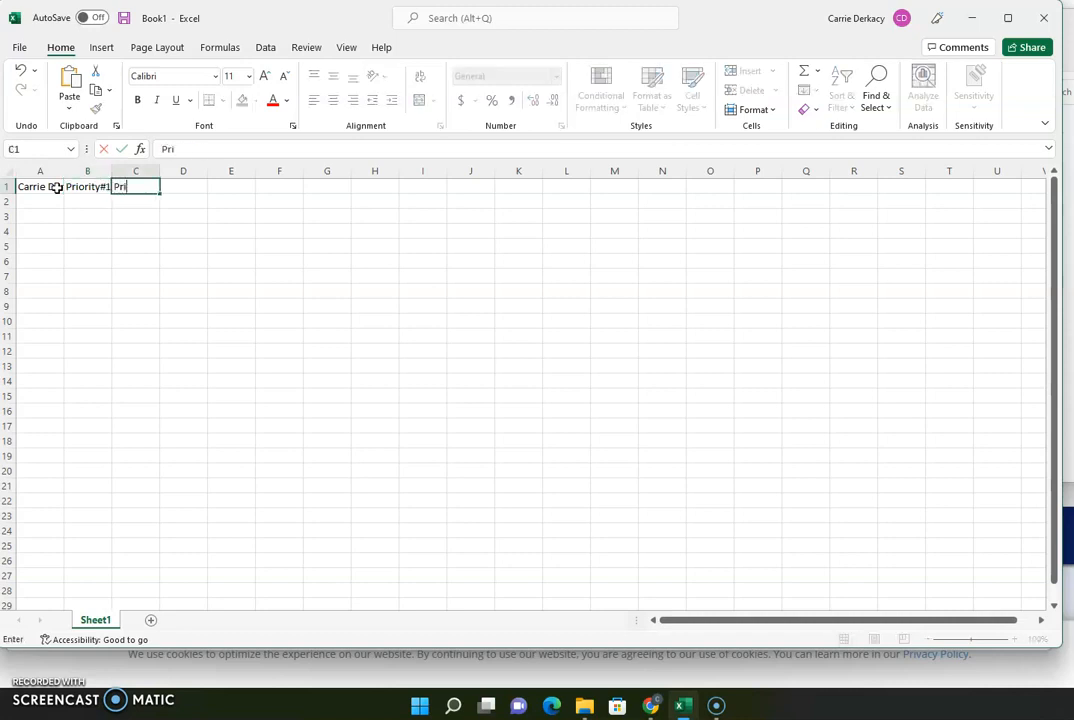
{"action": "type", "text": "ority#2"}
{"action": "key", "text": "Tab"}
{"action": "type", "text": "Priority#3"}
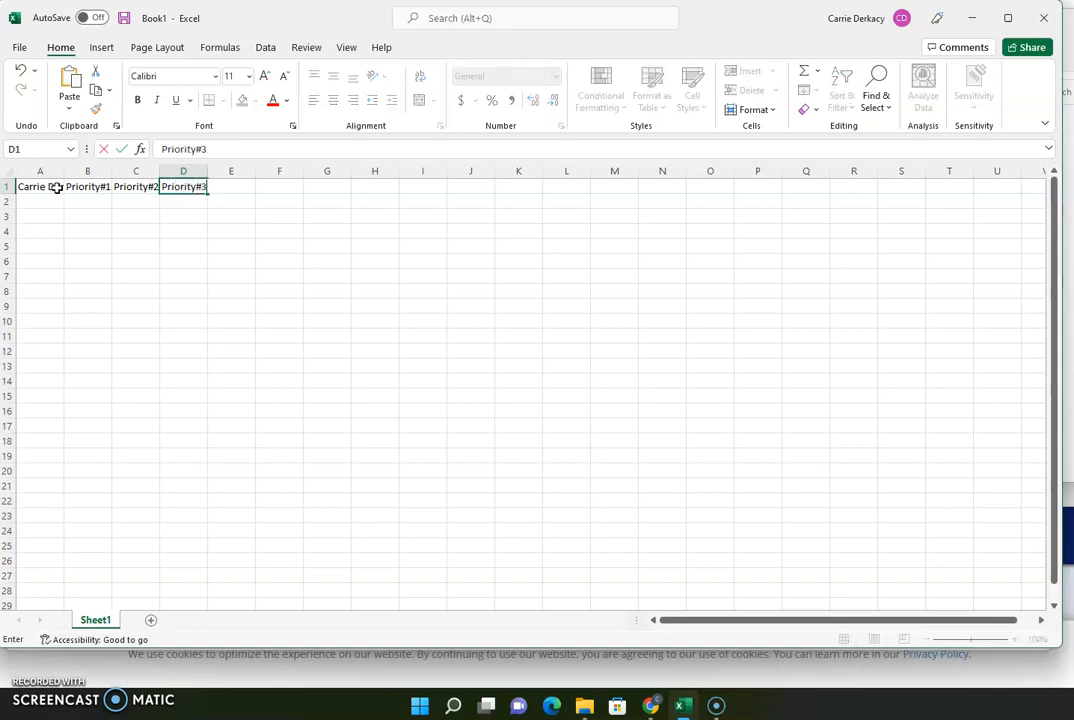
{"action": "key", "text": "Return"}
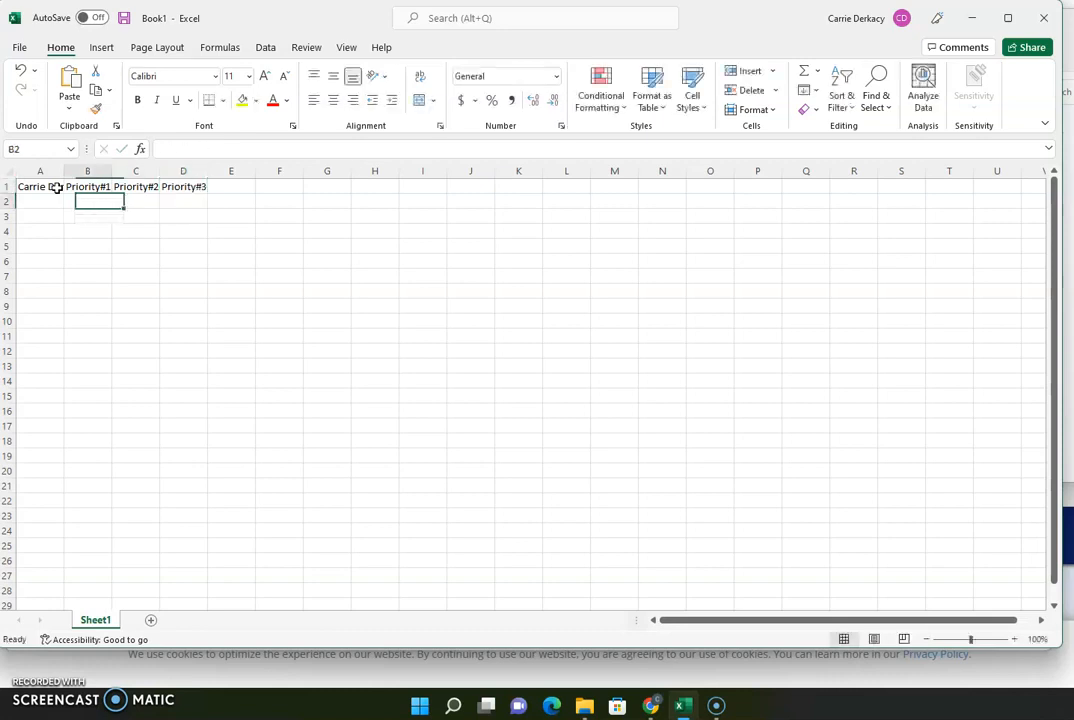
- List Bulldozer, Forklift and Backhoe in B2:D2 beneath the headers
{"action": "type", "text": "Bul"}
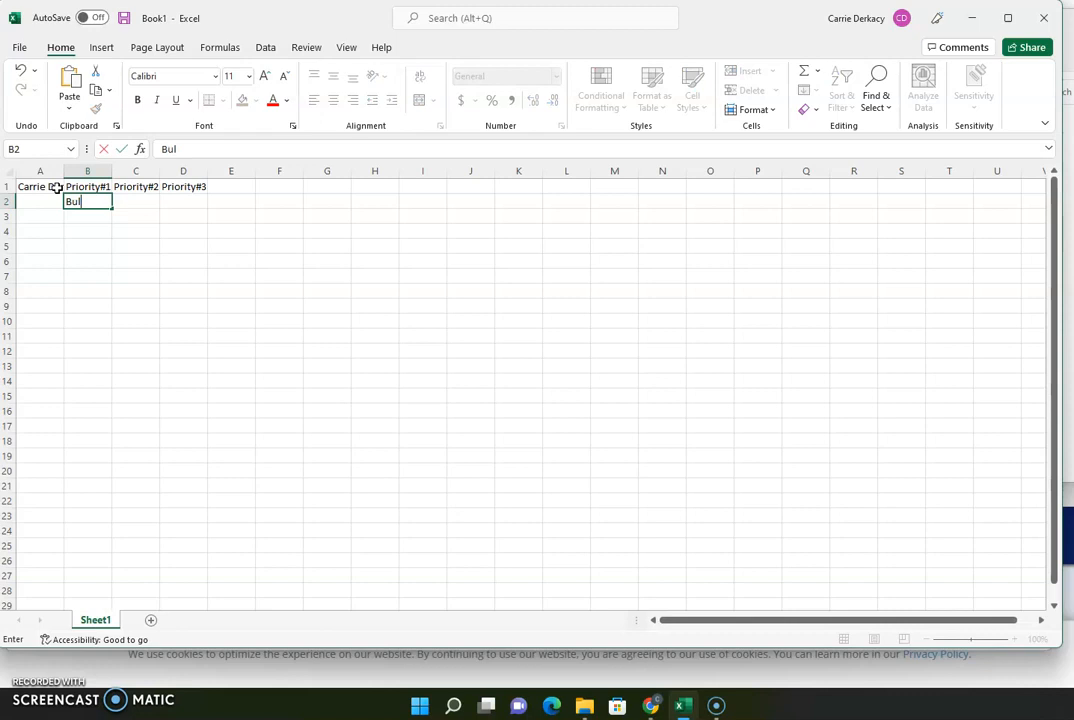
{"action": "type", "text": "ldozer"}
{"action": "key", "text": "Tab"}
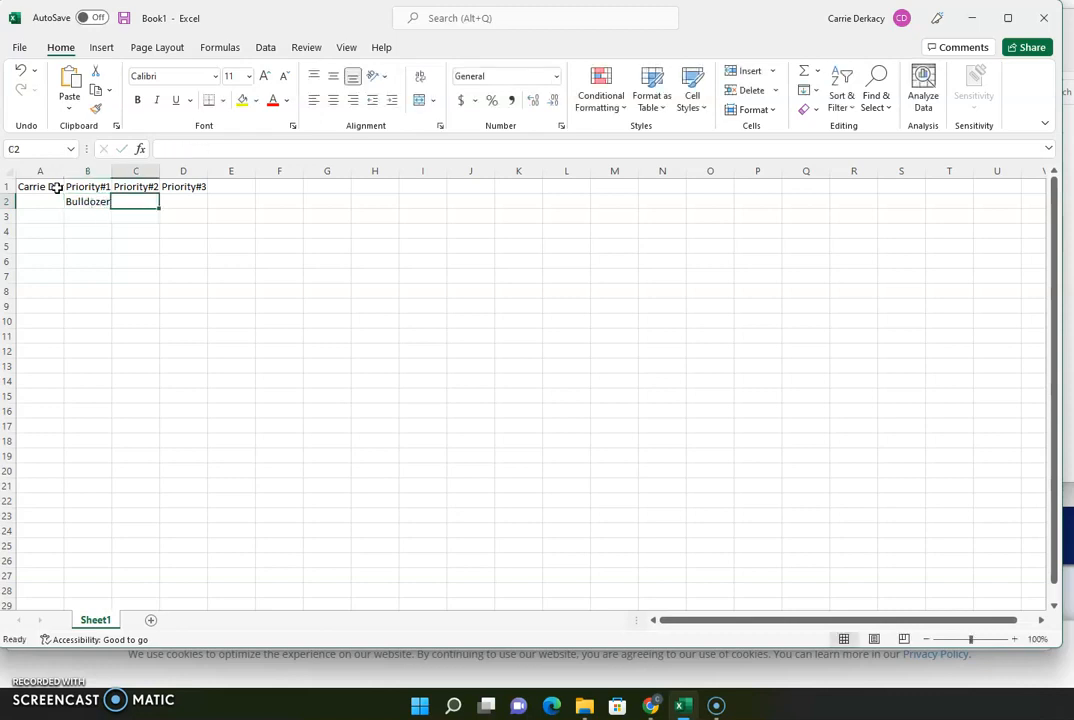
{"action": "type", "text": "Forklift"}
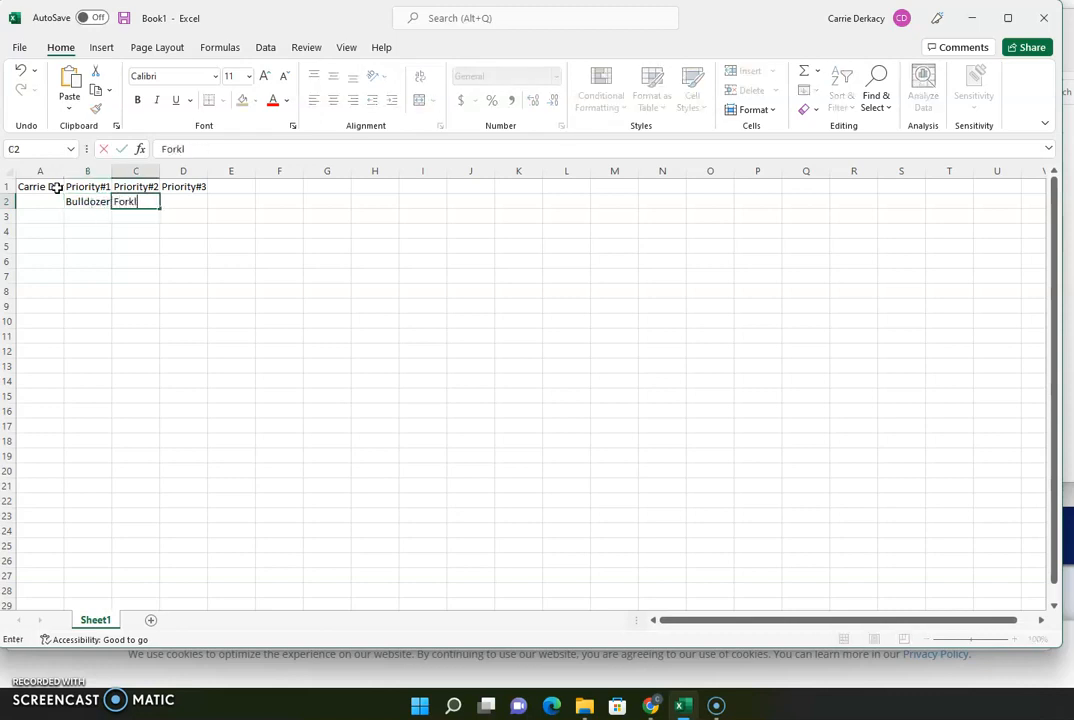
{"action": "key", "text": "Tab"}
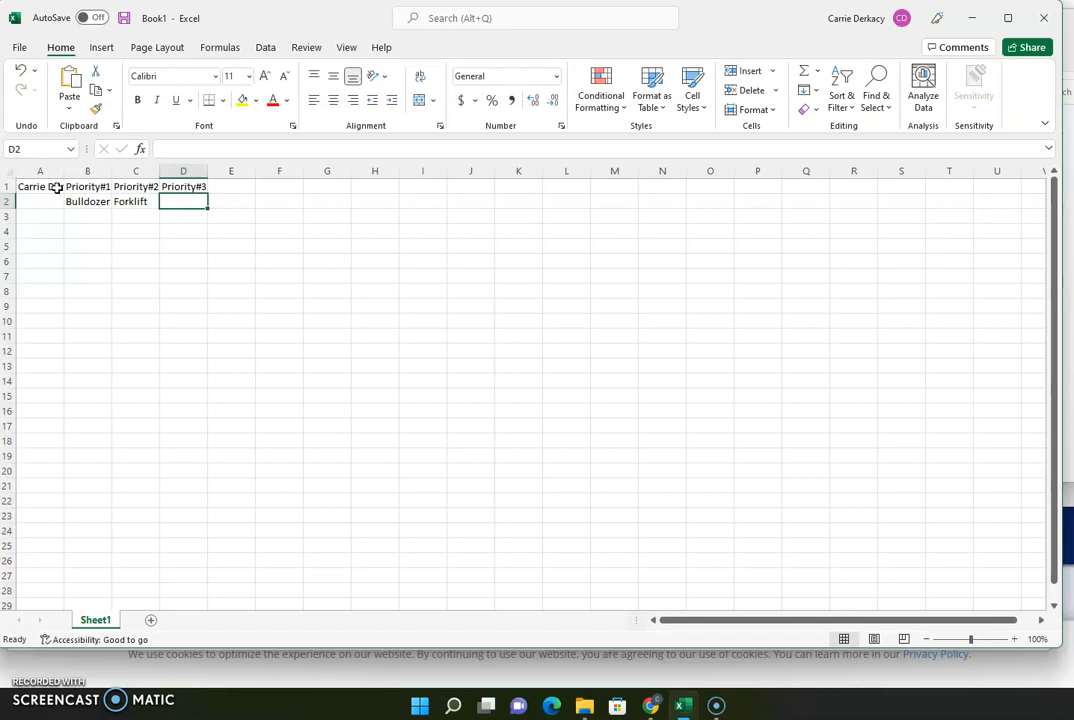
{"action": "type", "text": "Backhoe"}
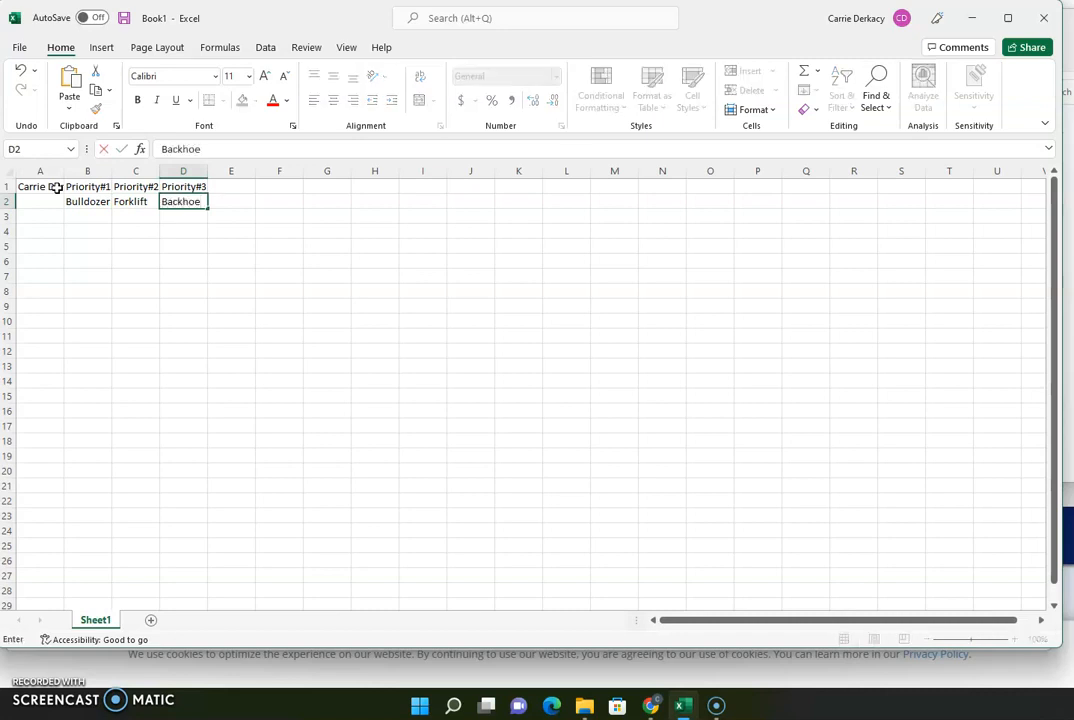
{"action": "key", "text": "Return"}
{"action": "key", "text": "Left"}
- Add a Price row with 55000, 35000 and 70000 in B3:D3
{"action": "type", "text": "Price"}
{"action": "key", "text": "Tab"}
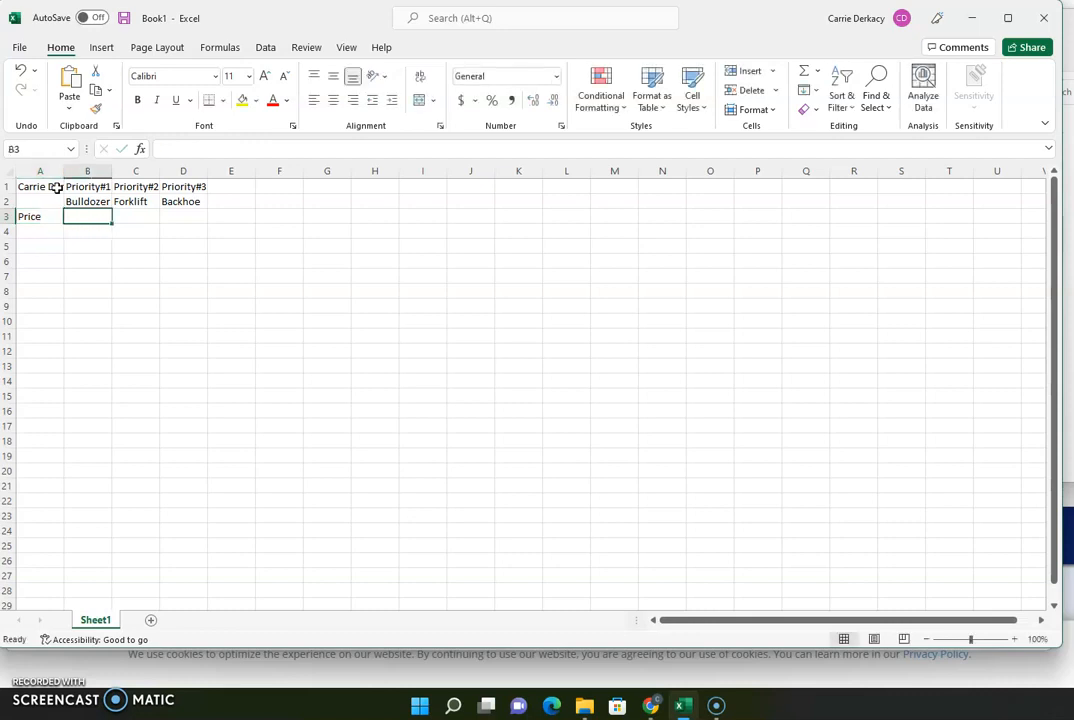
{"action": "type", "text": "55000"}
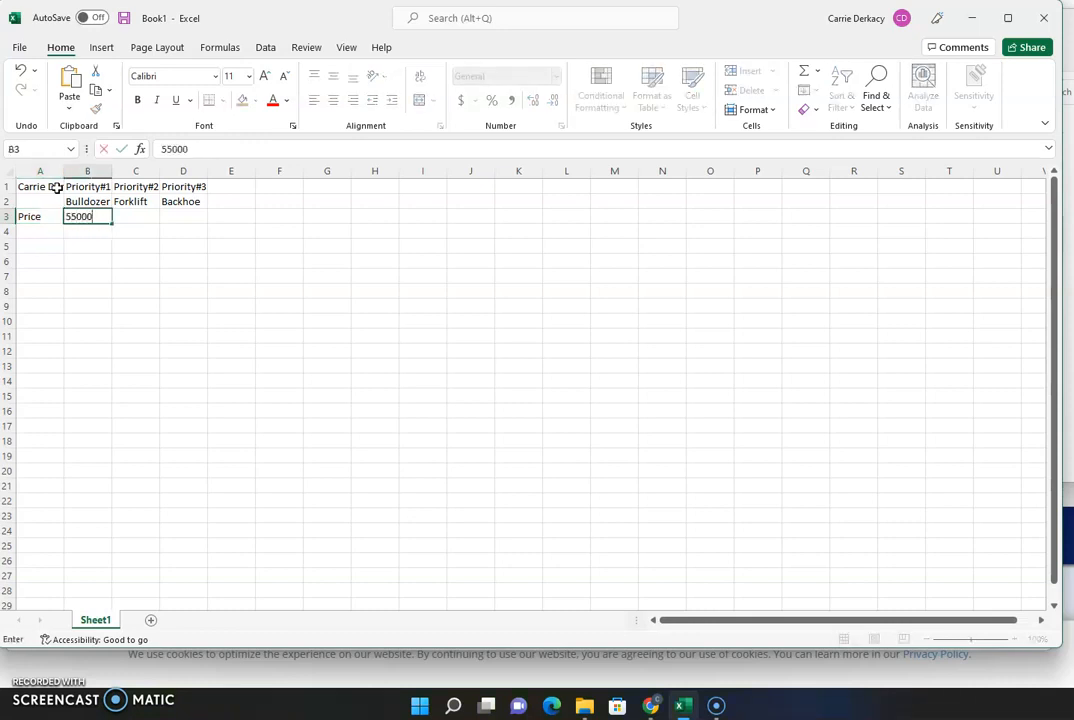
{"action": "key", "text": "Tab"}
{"action": "type", "text": "35000"}
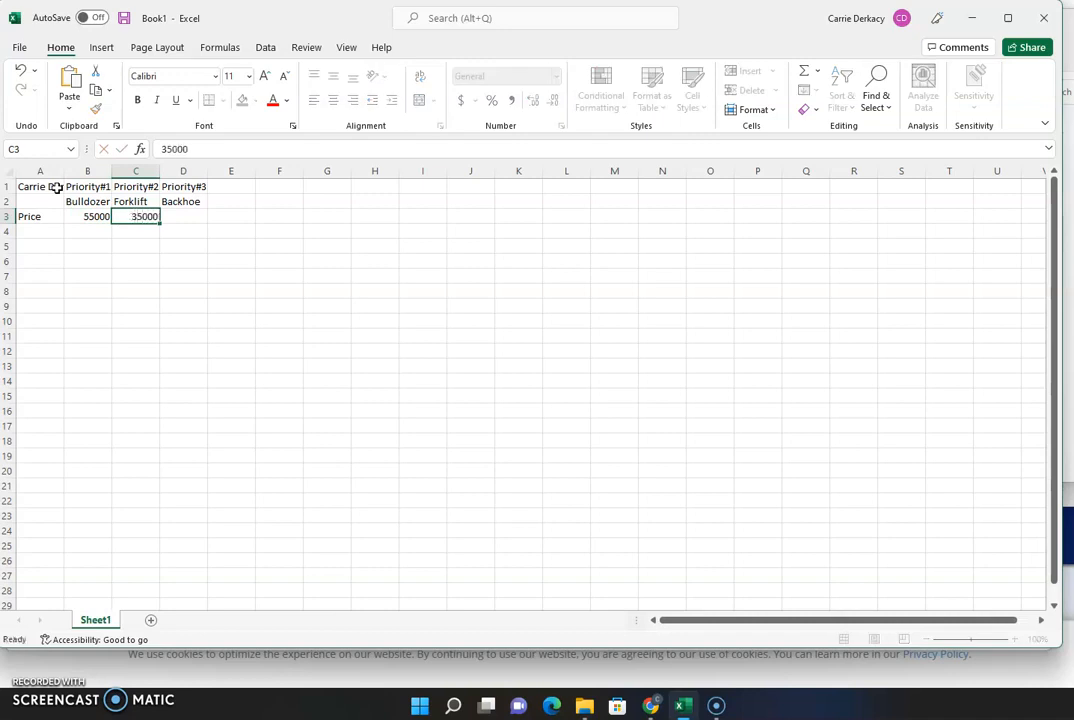
{"action": "key", "text": "Tab"}
{"action": "type", "text": "70000"}
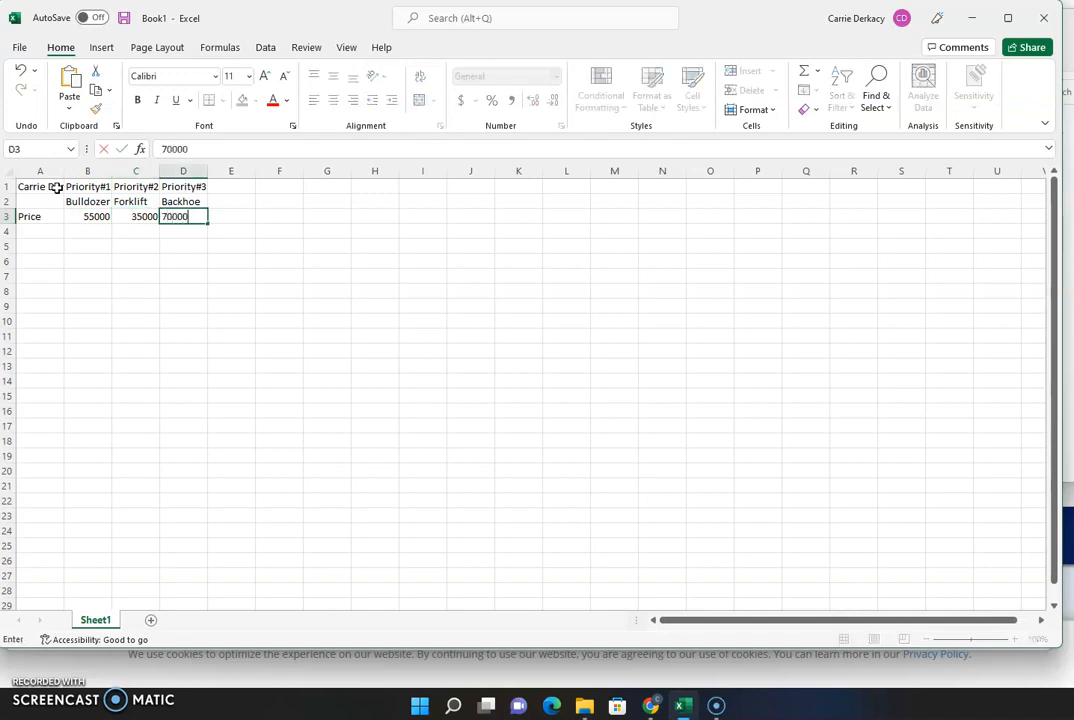
{"action": "key", "text": "Return"}
{"action": "key", "text": "Home"}
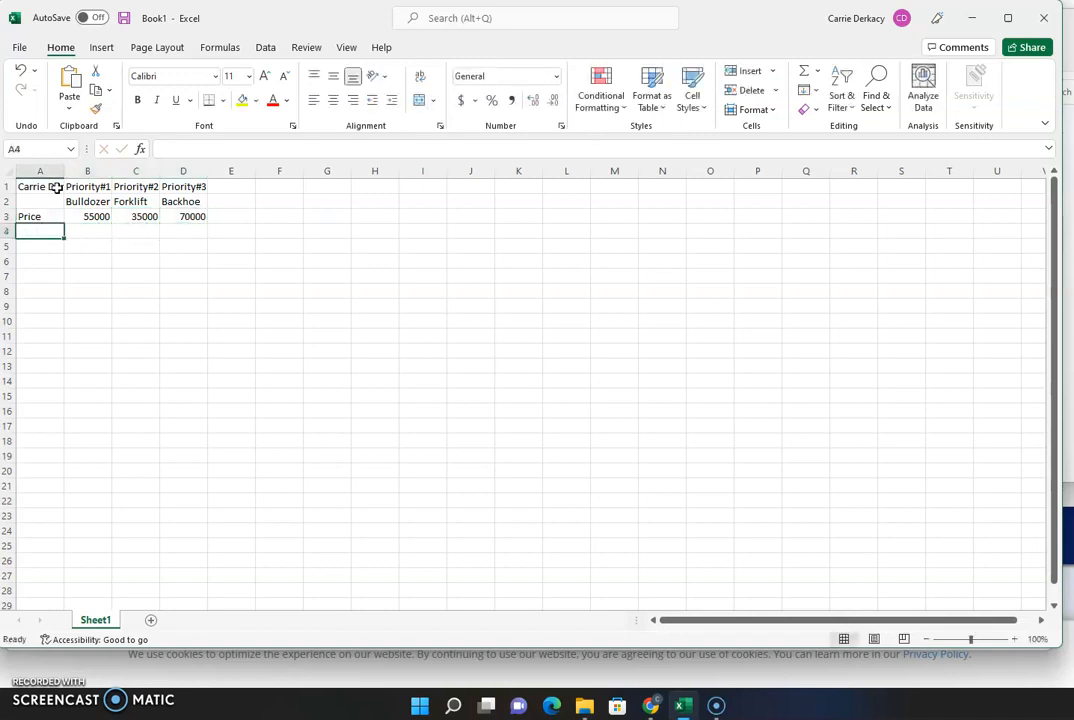
- Add an Interest Rate row with 0.02, 0.05 and 0.08 in B4:D4
{"action": "type", "text": "Interest Rate"}
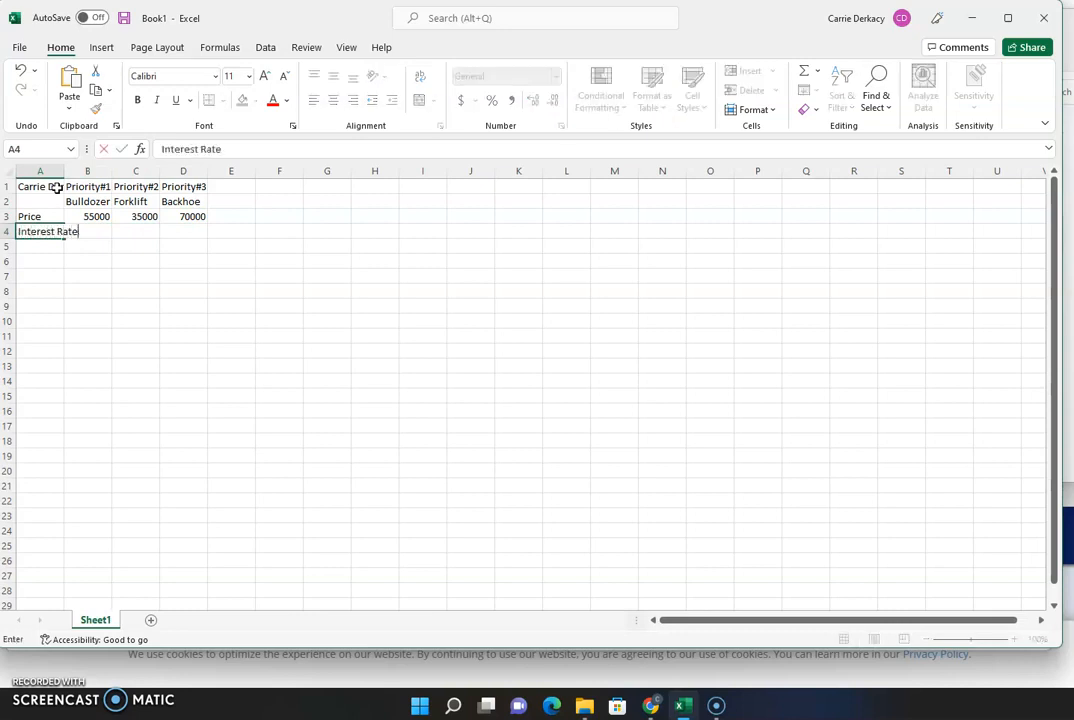
{"action": "key", "text": "Tab"}
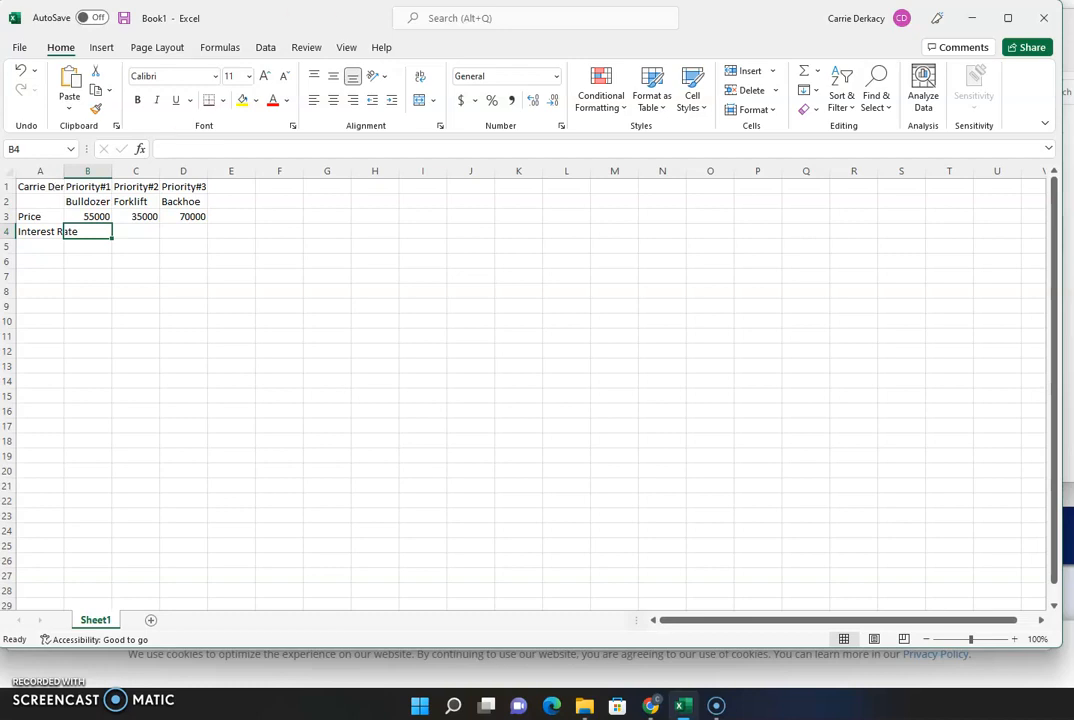
{"action": "type", "text": "0.02"}
{"action": "key", "text": "Tab"}
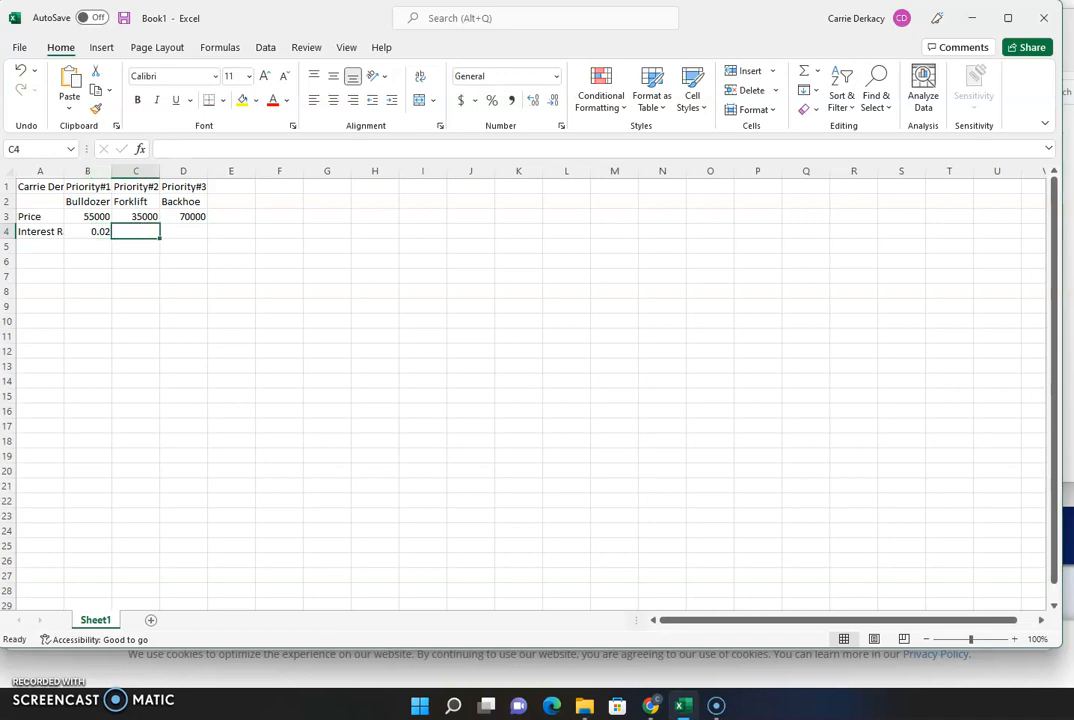
{"action": "type", "text": ".05"}
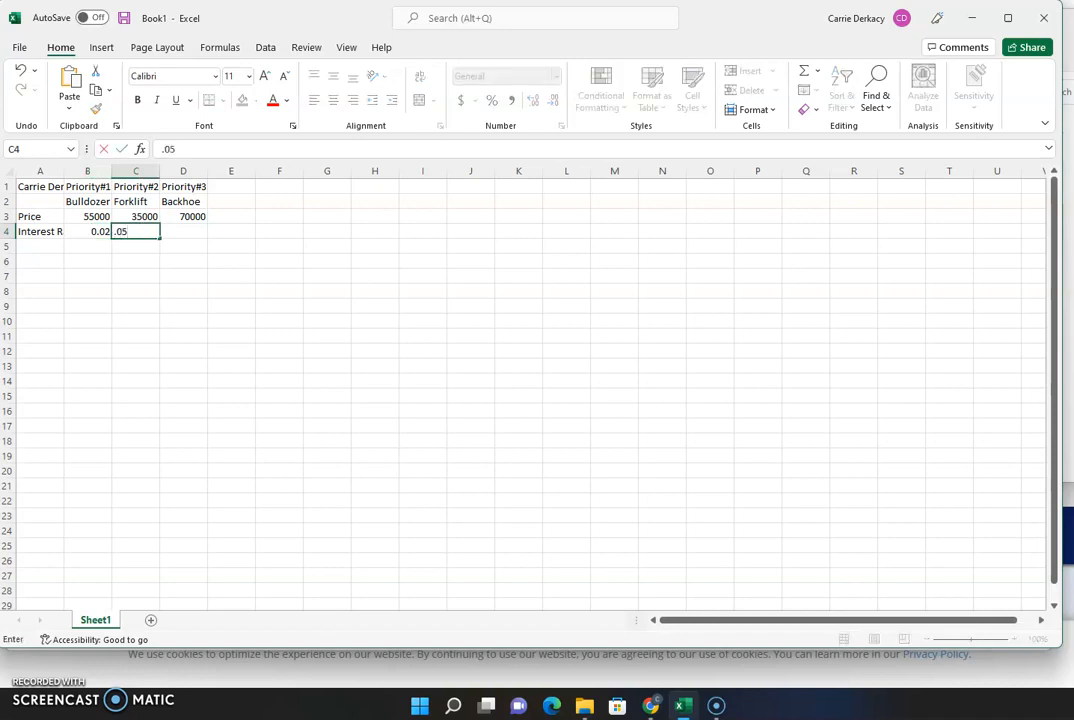
{"action": "key", "text": "Tab"}
{"action": "type", "text": ".08"}
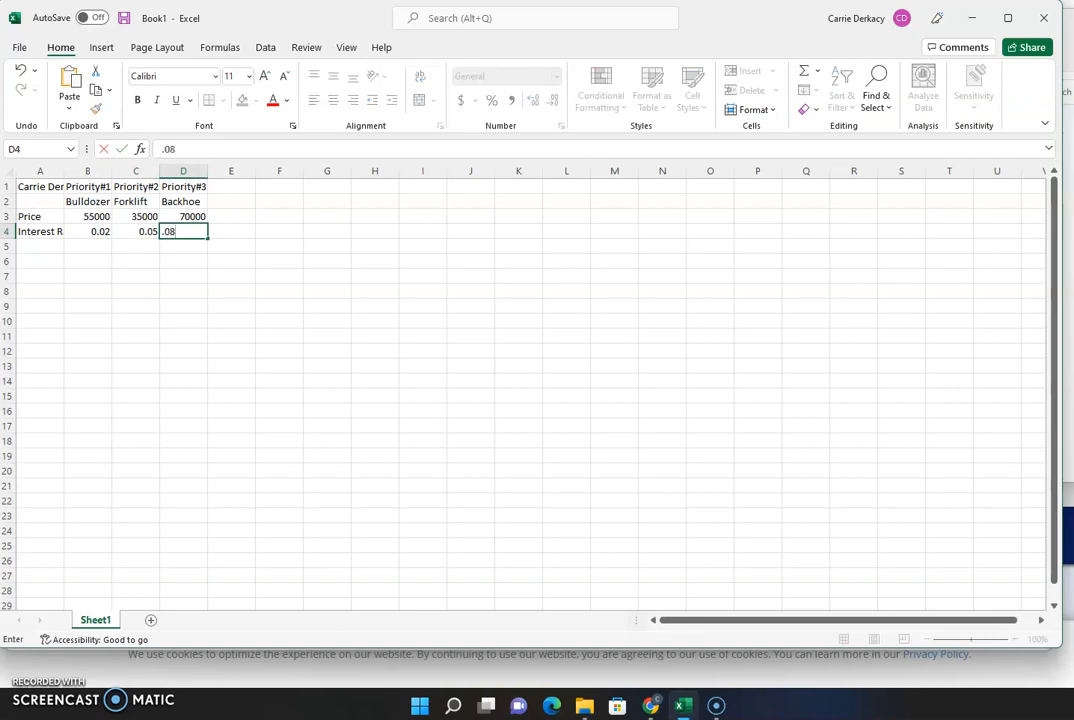
{"action": "key", "text": "Return"}
{"action": "key", "text": "Left"}
{"action": "key", "text": "Left"}
{"action": "key", "text": "Left"}
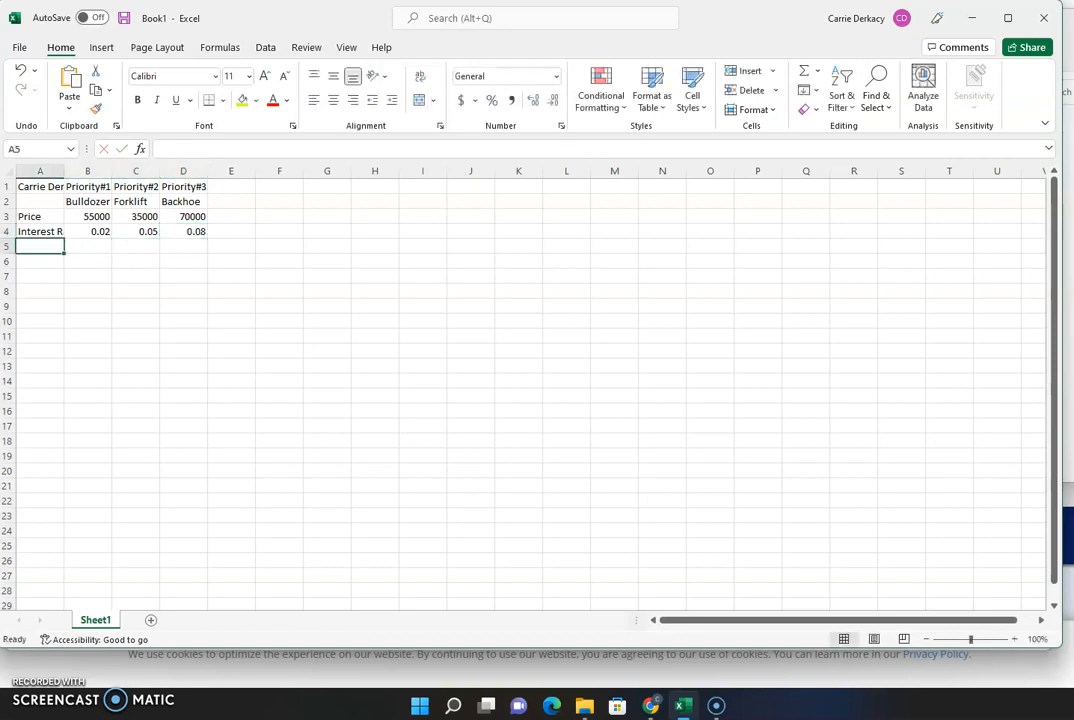
- Add a Years row with 5, 7 and 10 in B5:D5
{"action": "type", "text": "Years"}
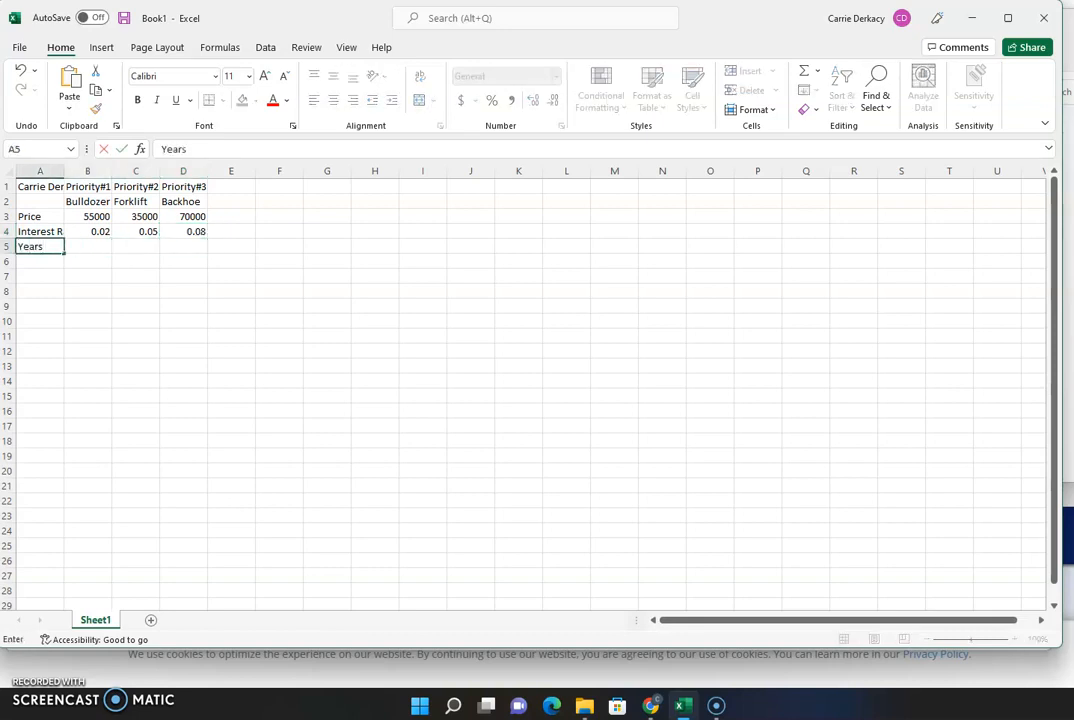
{"action": "key", "text": "Right"}
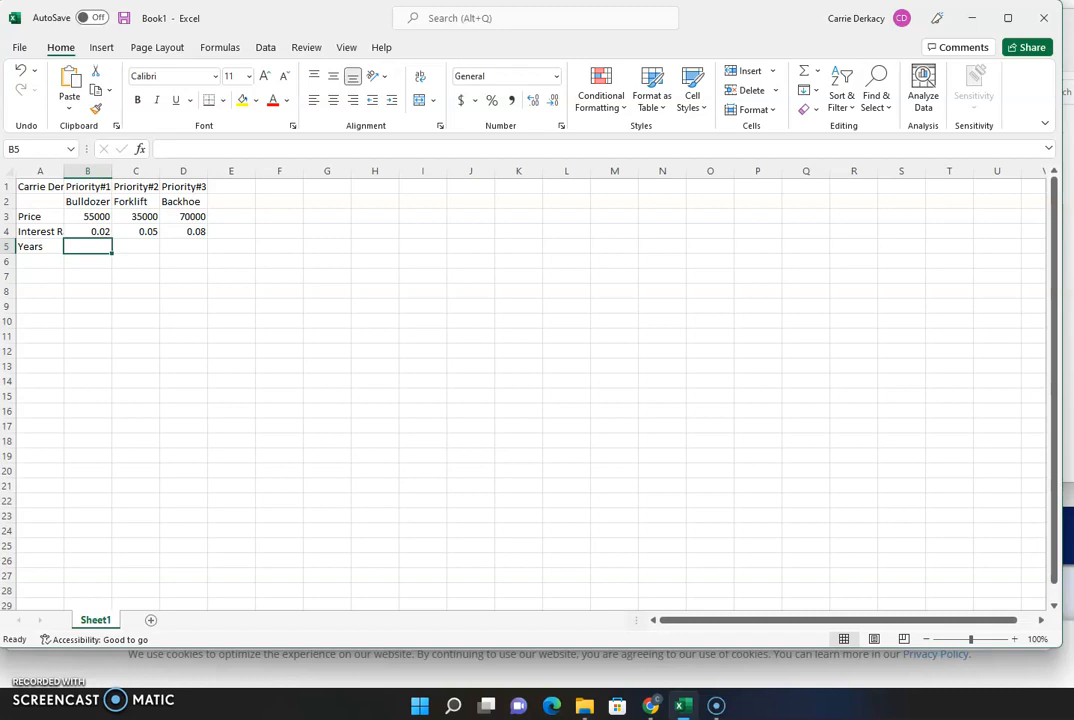
{"action": "type", "text": "5"}
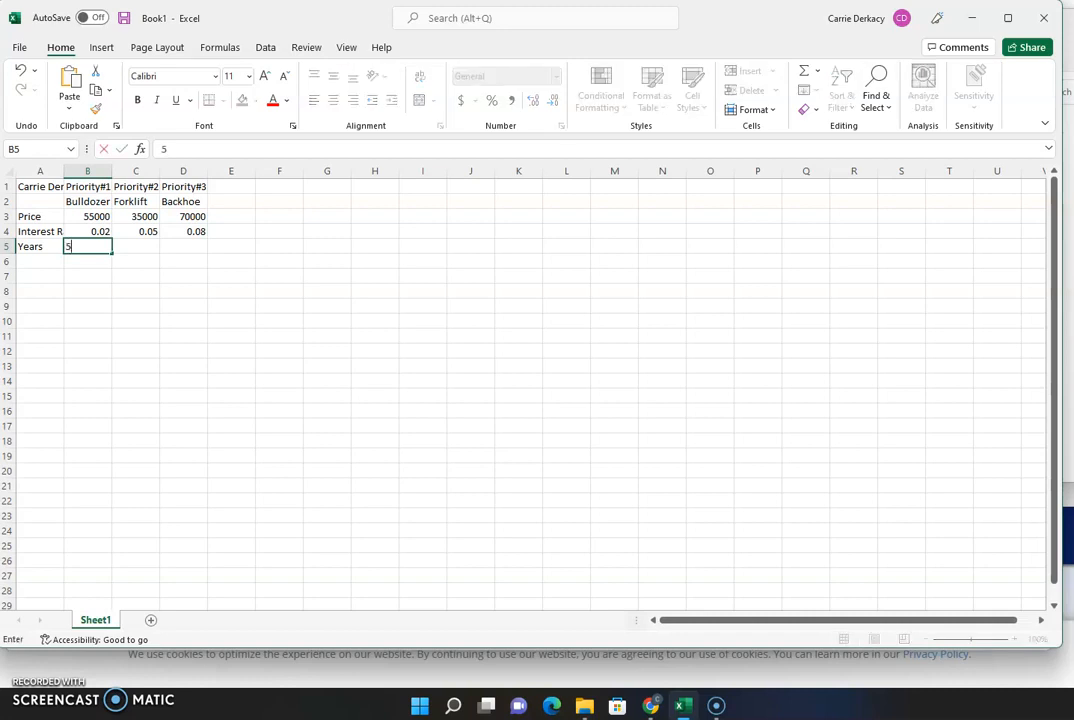
{"action": "key", "text": "Right"}
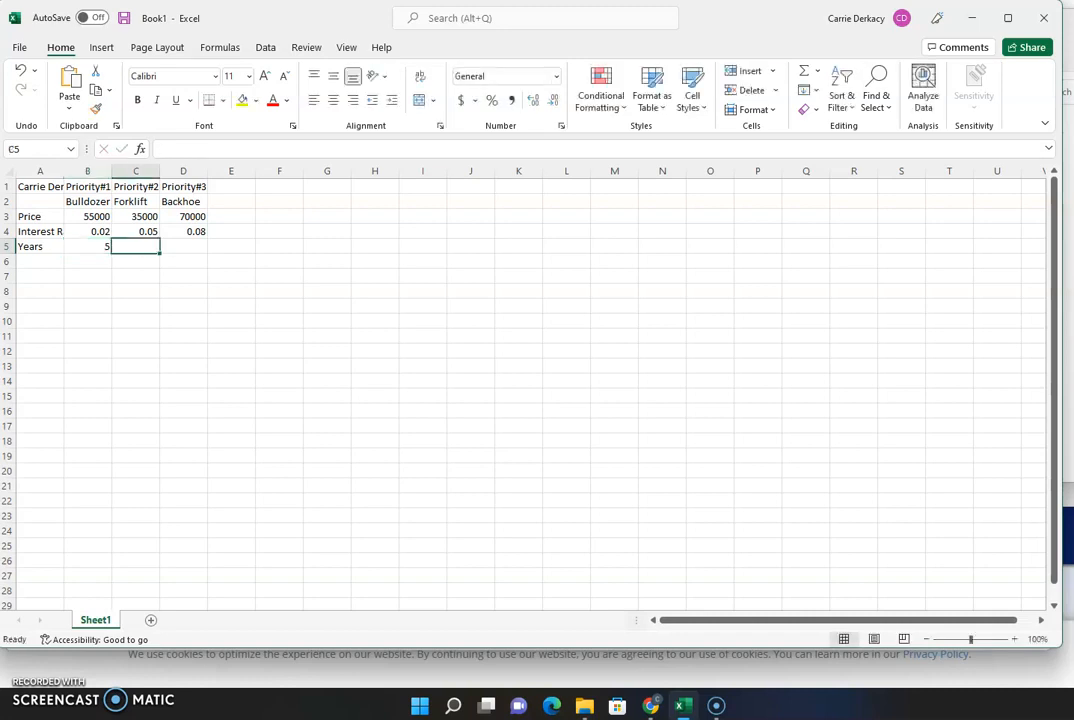
{"action": "type", "text": "7"}
{"action": "key", "text": "Right"}
{"action": "type", "text": "10"}
{"action": "key", "text": "Down"}
{"action": "key", "text": "Left"}
{"action": "key", "text": "Left"}
{"action": "key", "text": "Left"}
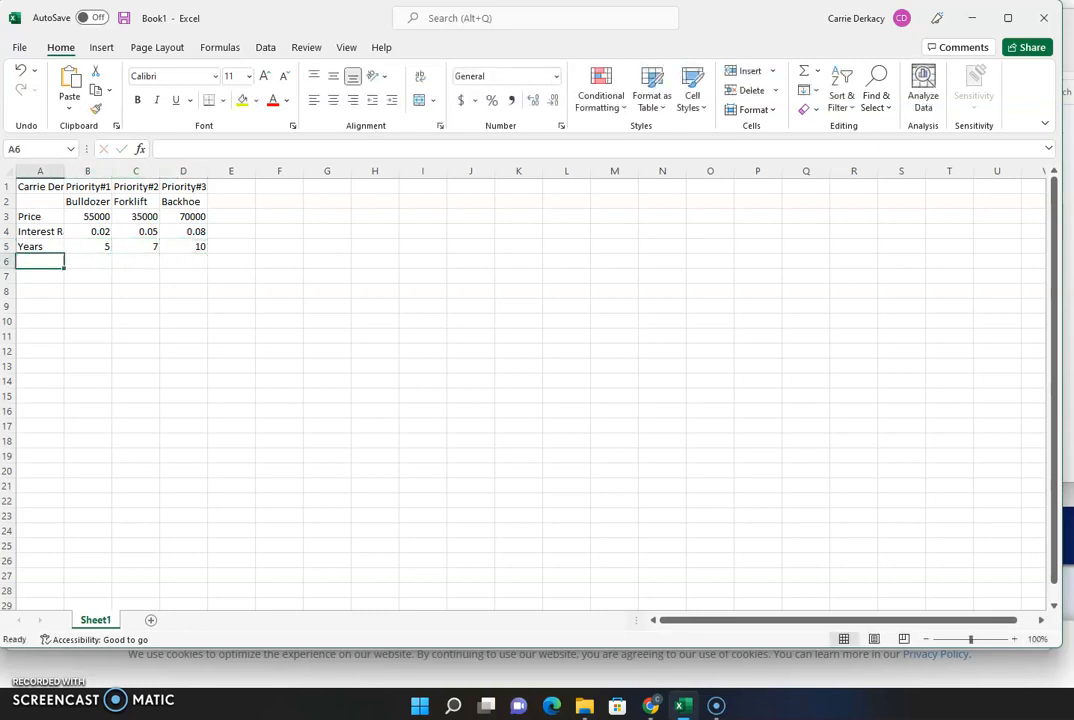
- Label A6 'Present Value' and move to B6
{"action": "type", "text": "Prest"}
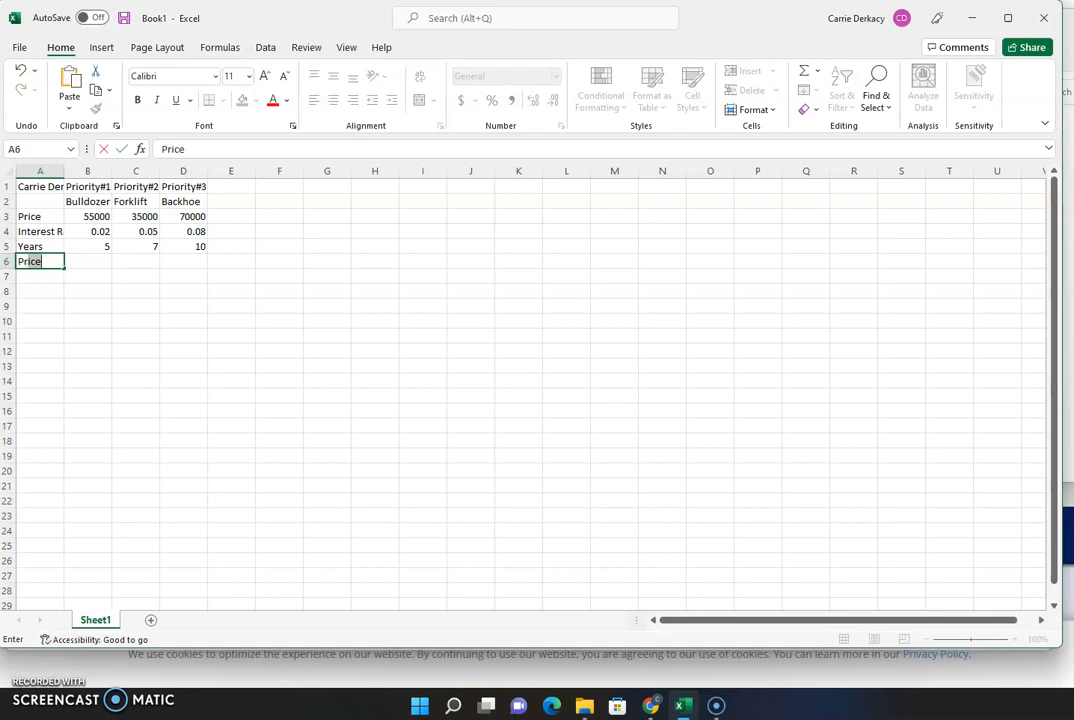
{"action": "key", "text": "BackSpace"}
{"action": "type", "text": "ent Value"}
{"action": "key", "text": "Return"}
{"action": "key", "text": "Up"}
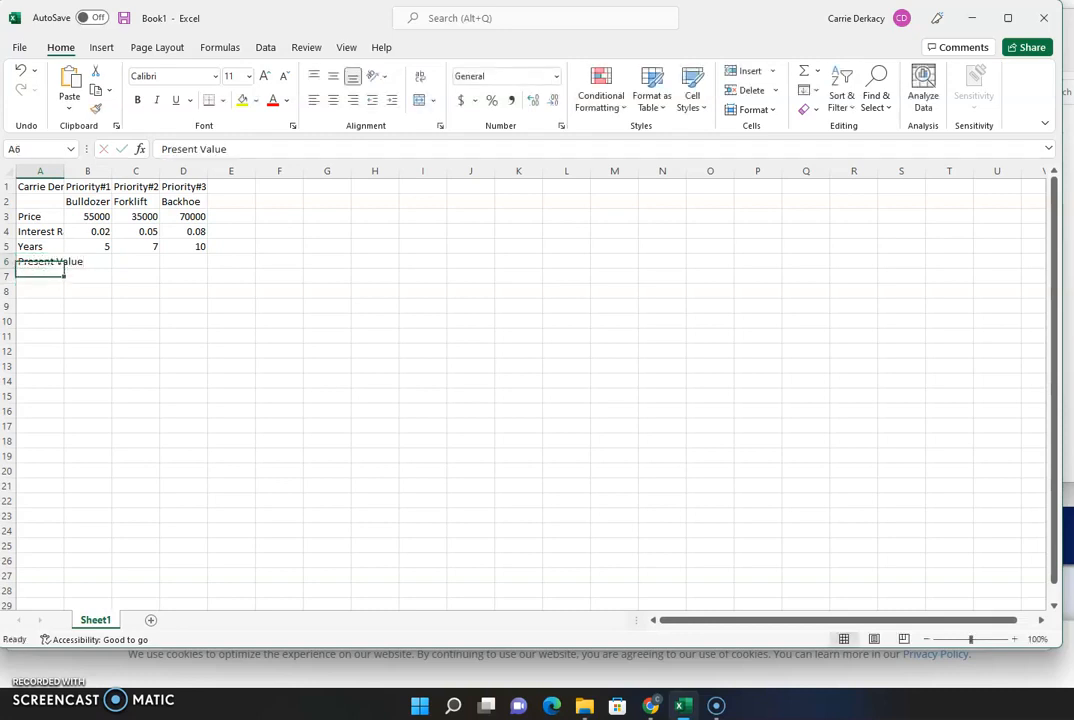
{"action": "key", "text": "Right"}
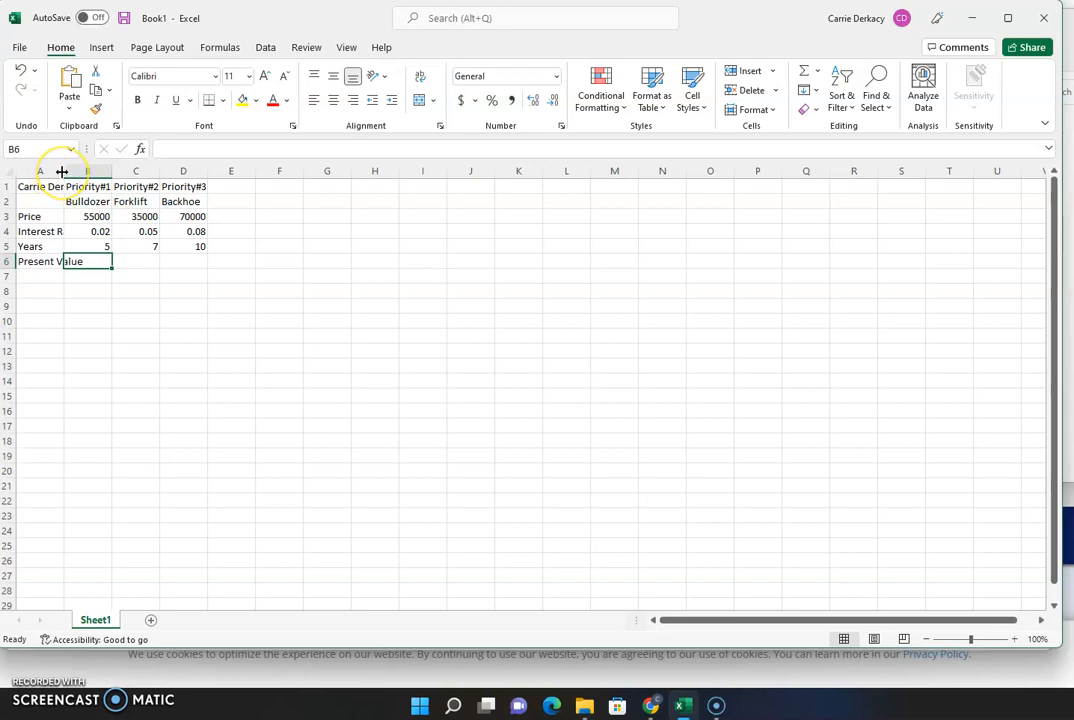
- AutoFit columns A, B, C and D to their contents, then select B6
{"action": "double_click", "coordinate": [63, 172]}
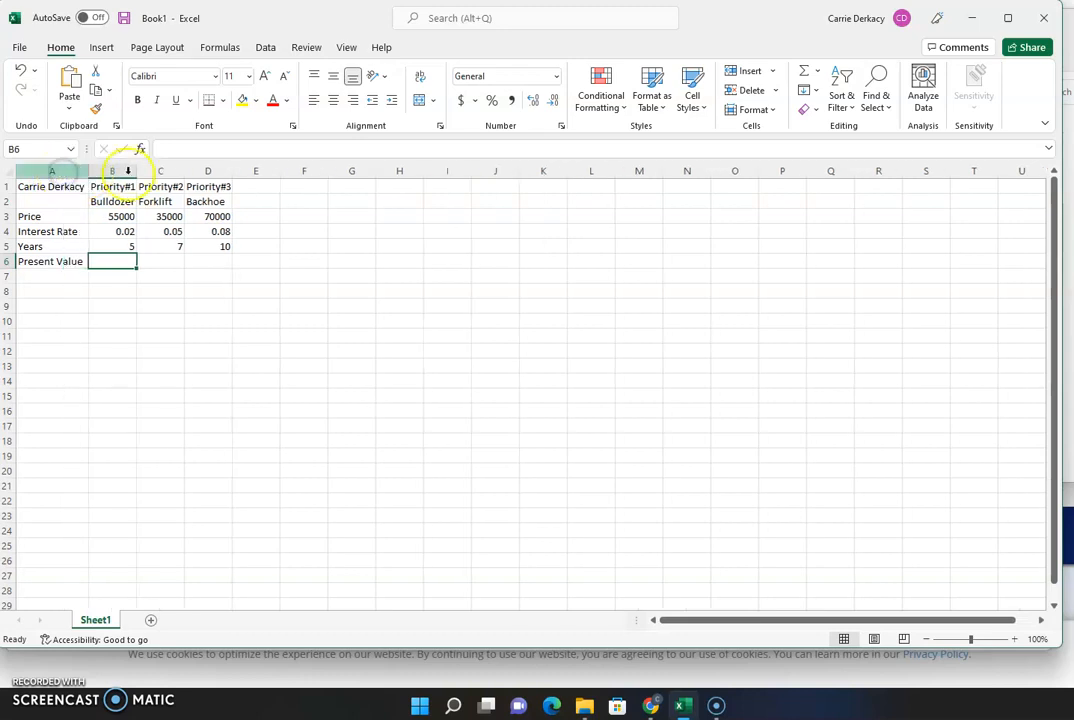
{"action": "double_click", "coordinate": [136, 172]}
{"action": "double_click", "coordinate": [186, 172]}
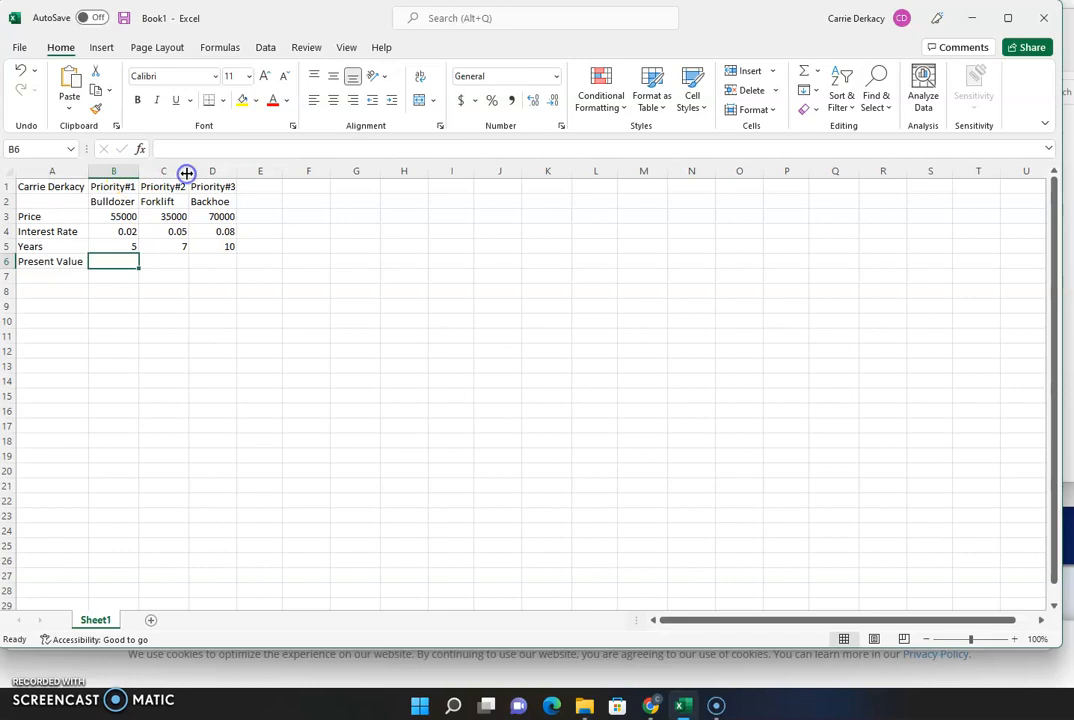
{"action": "double_click", "coordinate": [236, 172]}
{"action": "left_click", "coordinate": [123, 258]}
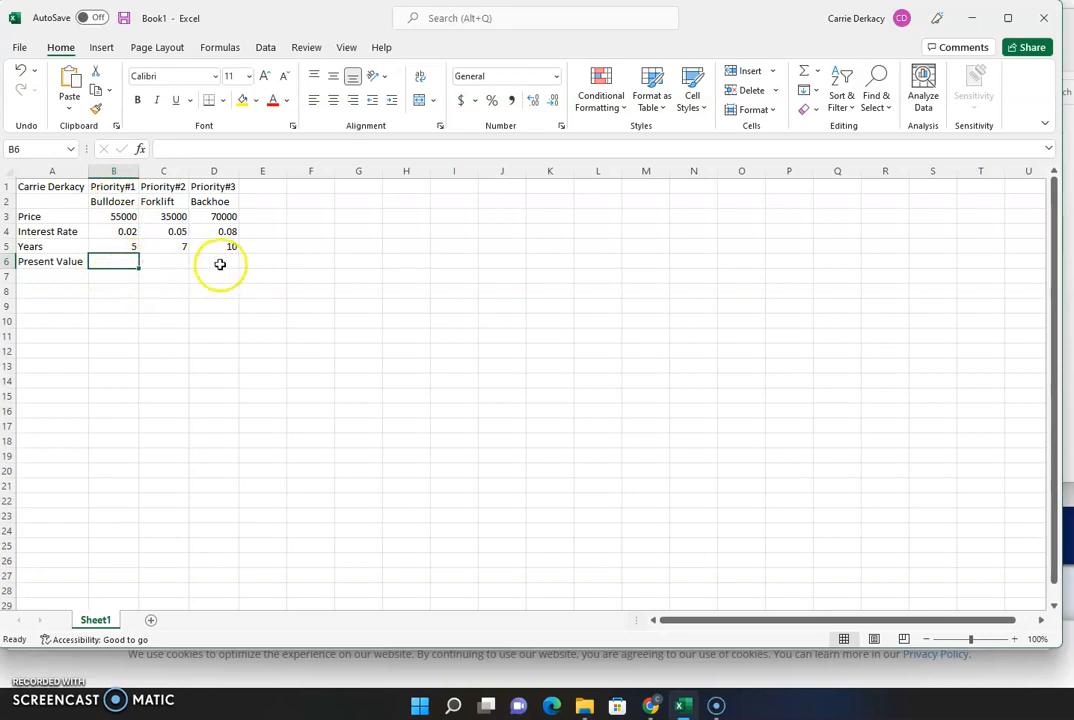
- Insert the PV function into B6 from the Formulas tab's Financial list
{"action": "left_click", "coordinate": [221, 49]}
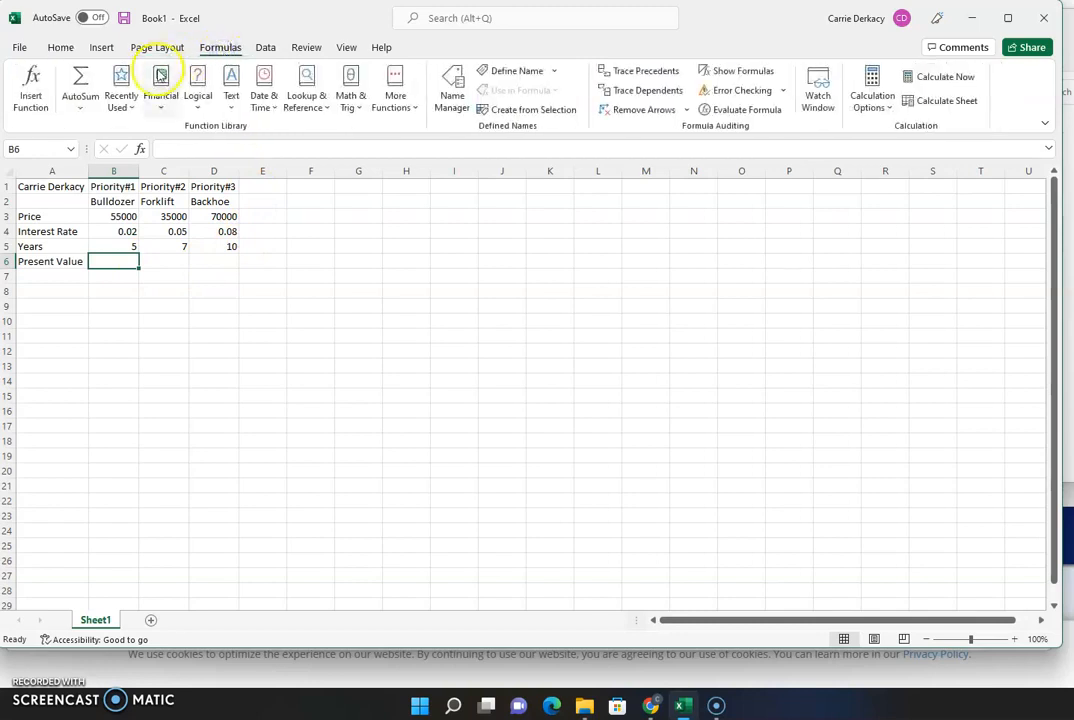
{"action": "left_click", "coordinate": [161, 112]}
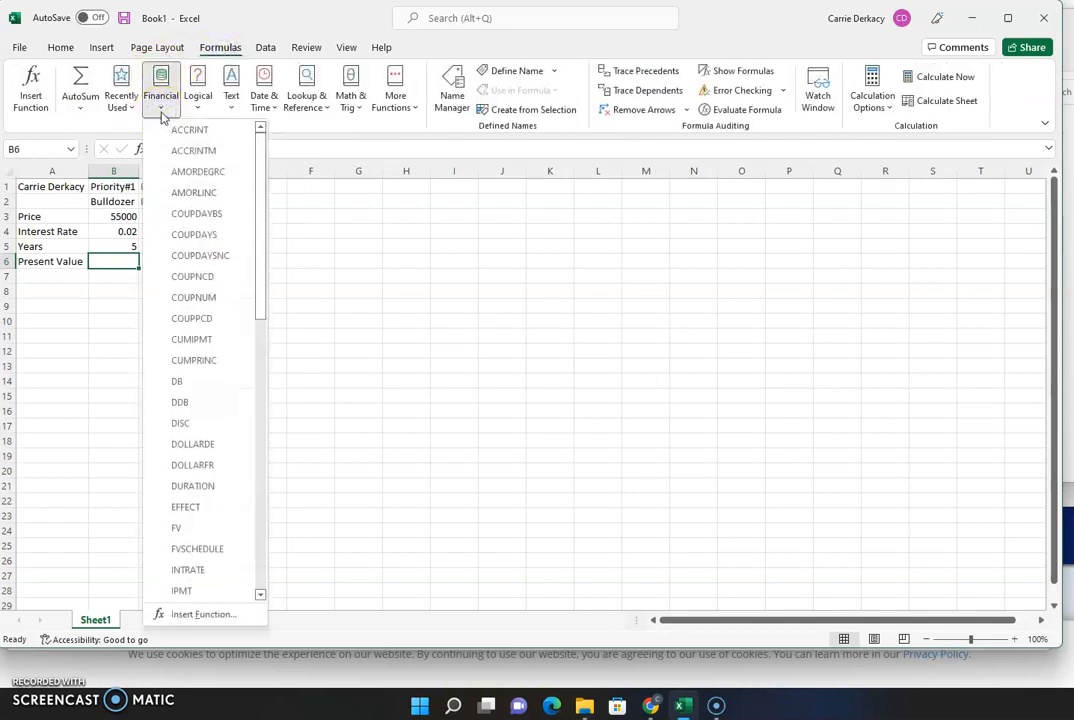
{"action": "scroll", "coordinate": [209, 211], "scroll_direction": "down", "scroll_amount": 7}
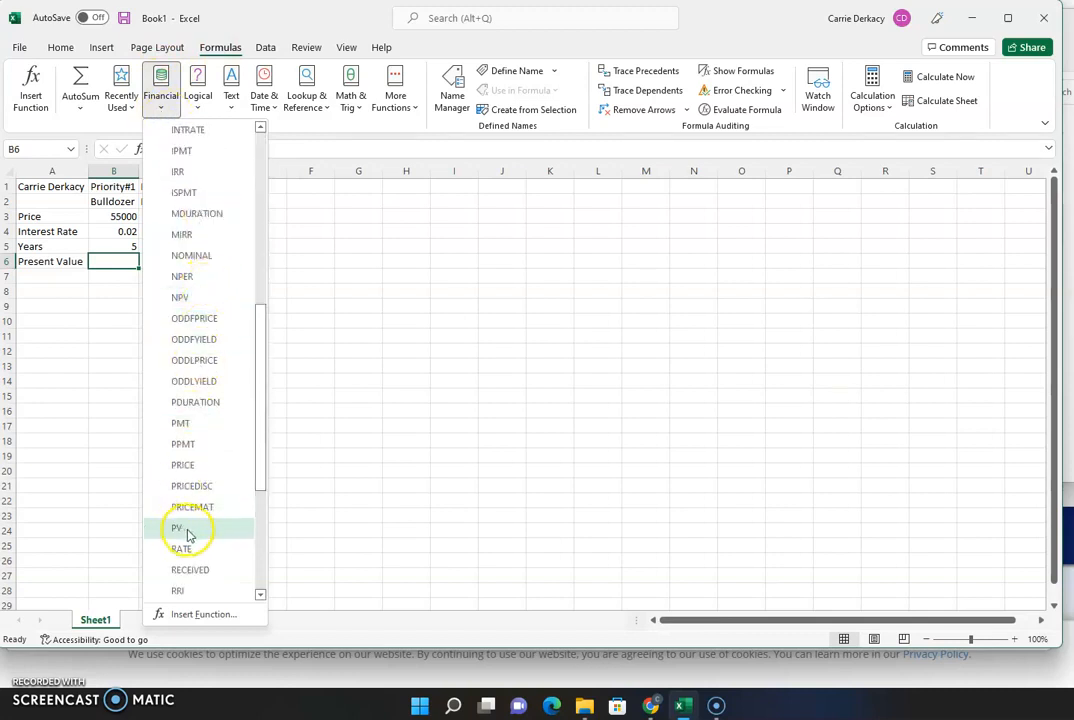
{"action": "left_click", "coordinate": [180, 528]}
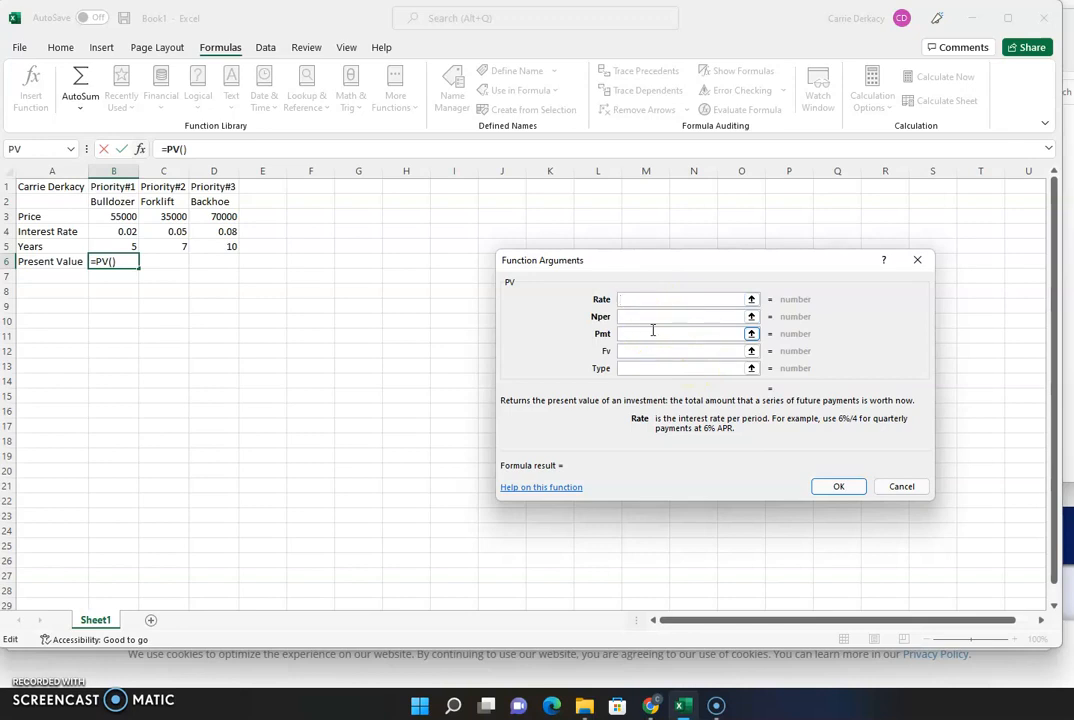
- Set the PV Rate argument to cell B4 instead of a typed .02
{"action": "left_click", "coordinate": [654, 299]}
{"action": "type", "text": ".02"}
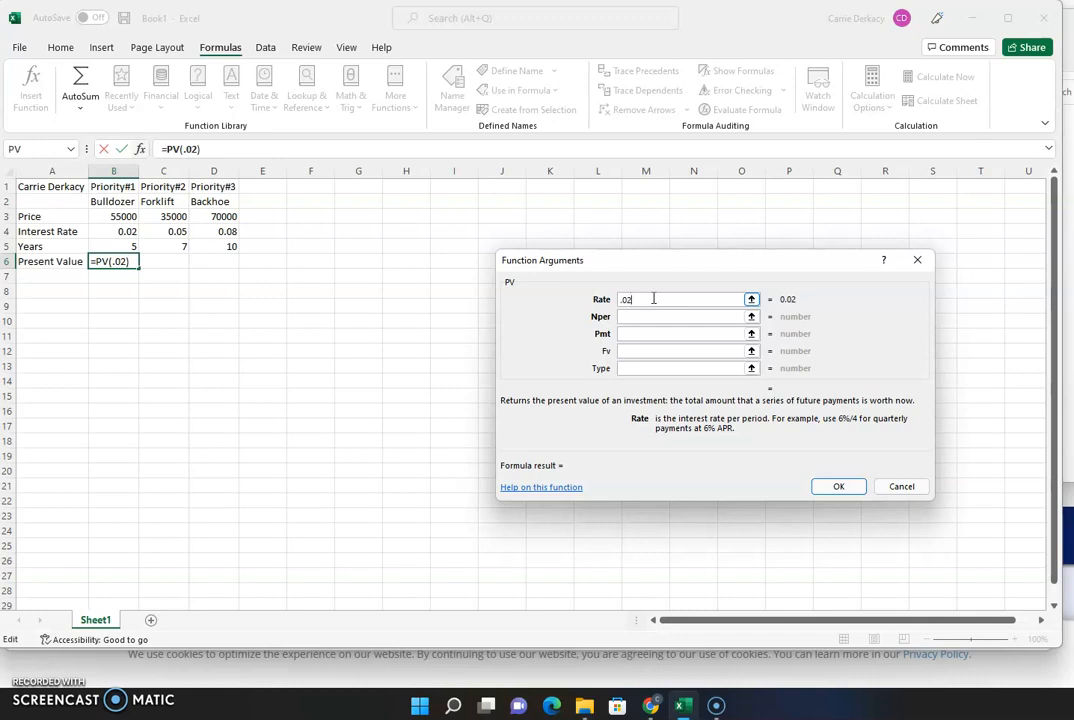
{"action": "key", "text": "BackSpace"}
{"action": "key", "text": "BackSpace"}
{"action": "key", "text": "BackSpace"}
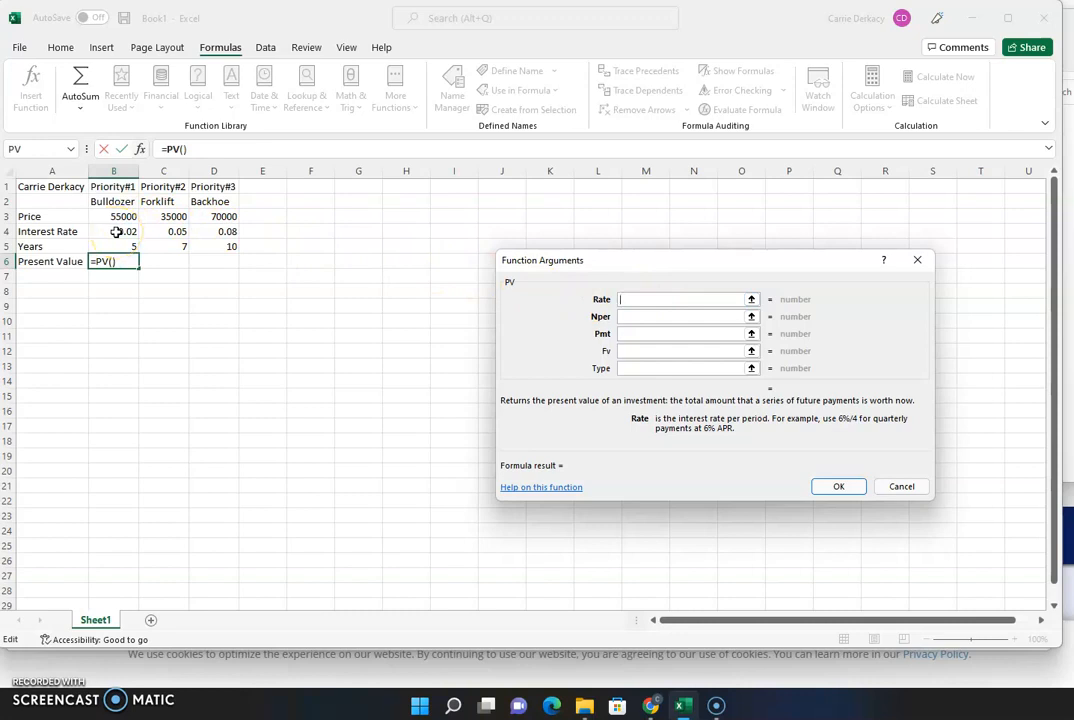
{"action": "left_click", "coordinate": [117, 231]}
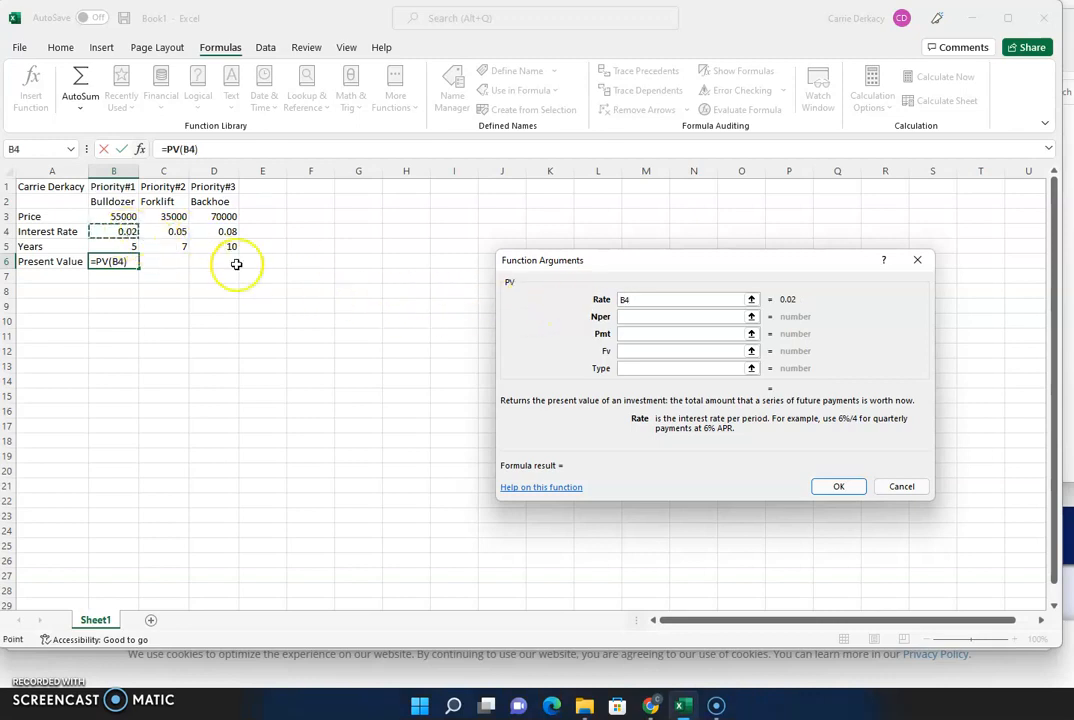
{"action": "left_click", "coordinate": [632, 316]}
{"action": "left_click", "coordinate": [630, 316]}
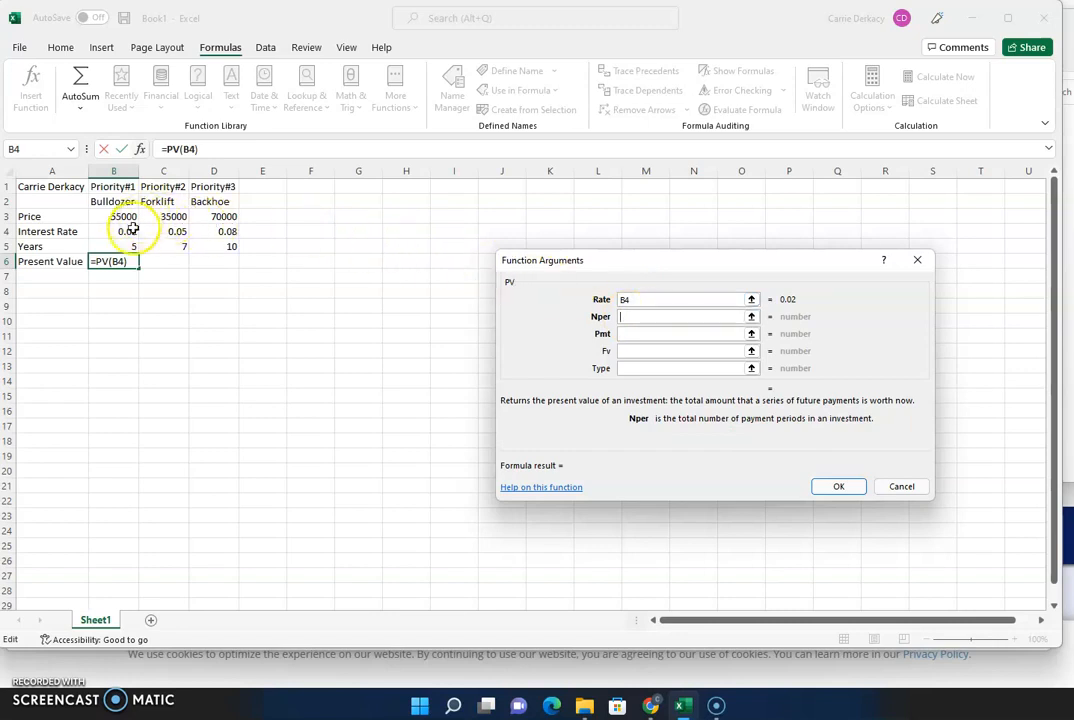
- Set Nper to B5, Pmt to 0 and Fv to -B3, confirming to get $49,815.19
{"action": "left_click", "coordinate": [121, 246]}
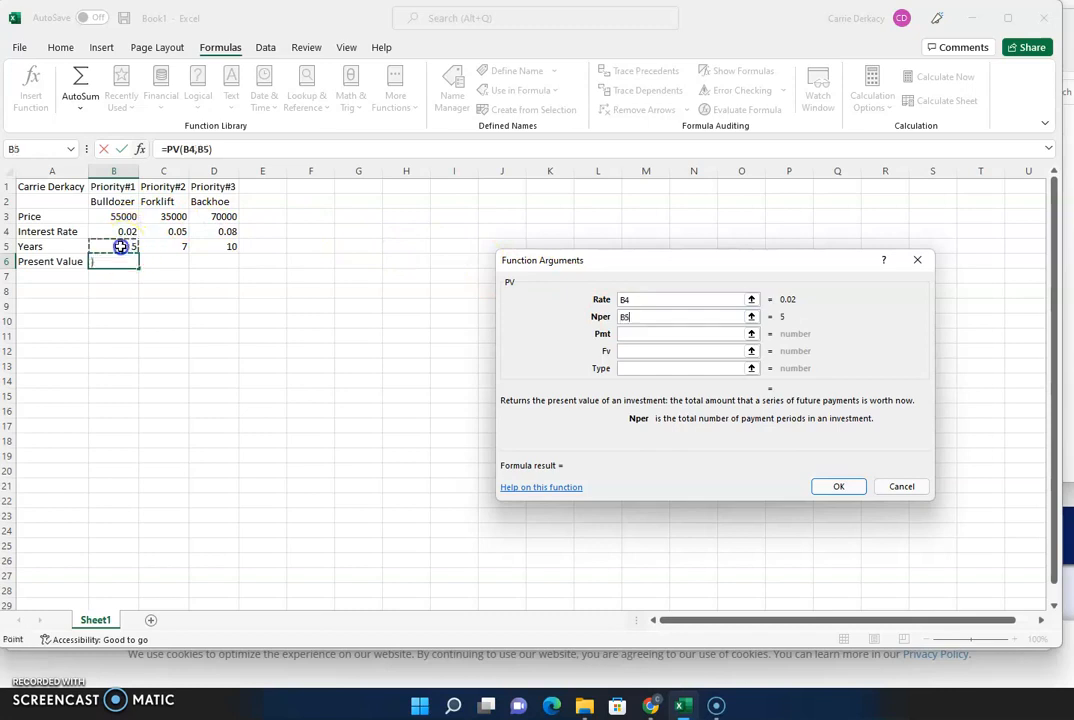
{"action": "left_click", "coordinate": [638, 333]}
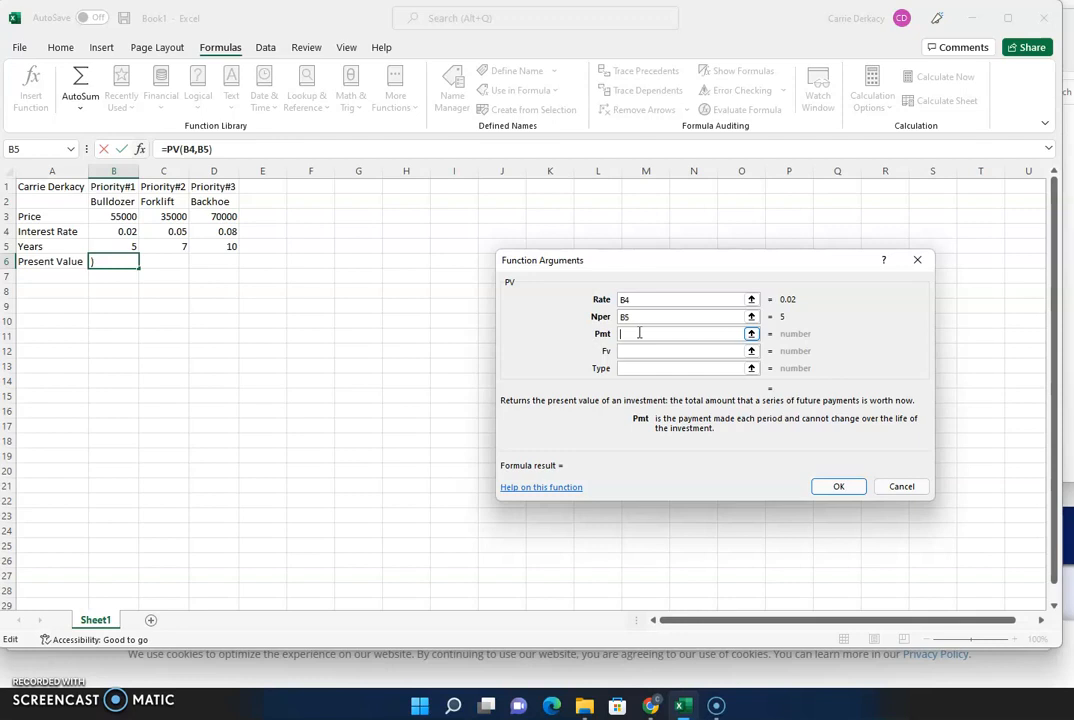
{"action": "type", "text": "0"}
{"action": "left_click", "coordinate": [632, 350]}
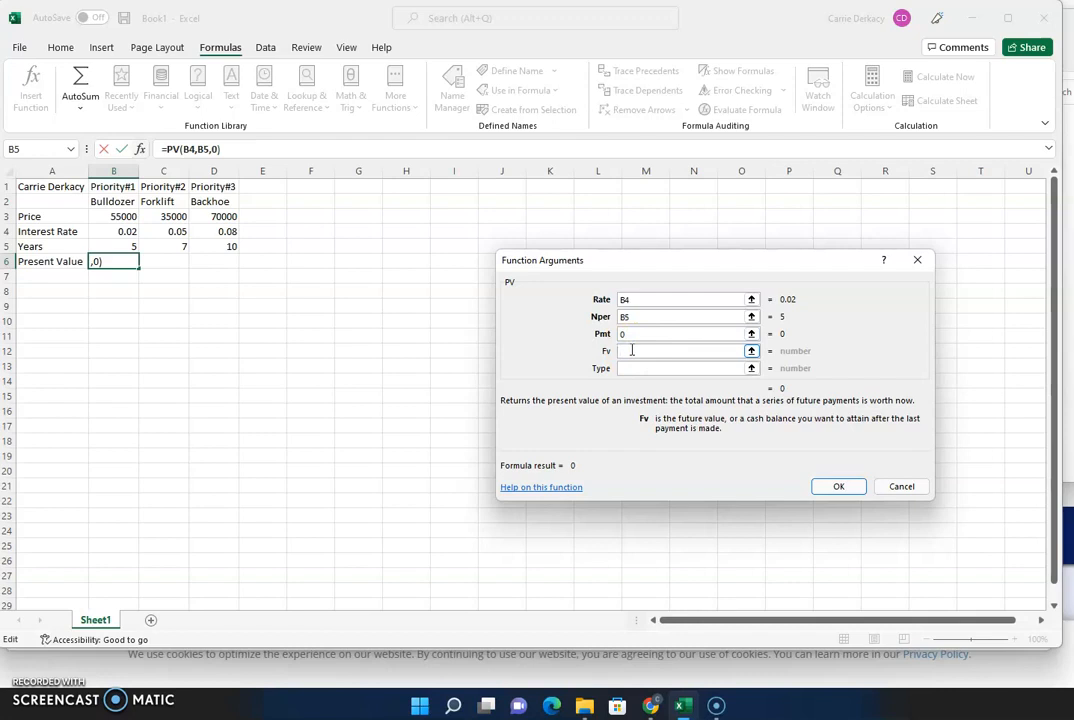
{"action": "type", "text": "-"}
{"action": "left_click", "coordinate": [116, 218]}
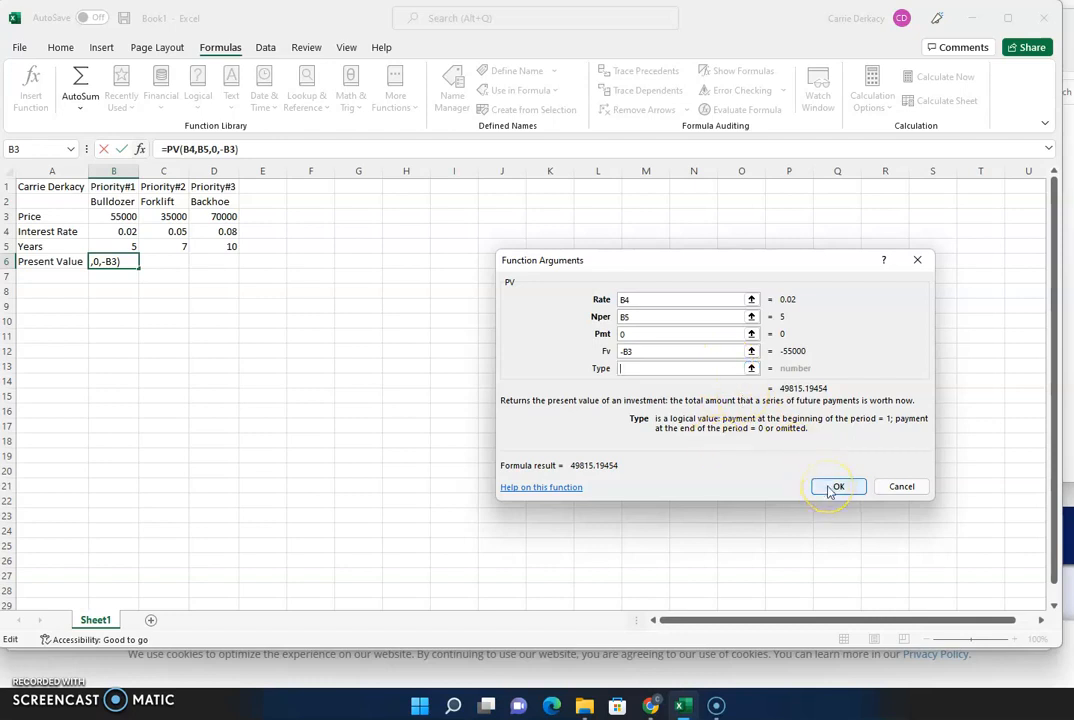
{"action": "left_click", "coordinate": [836, 487]}
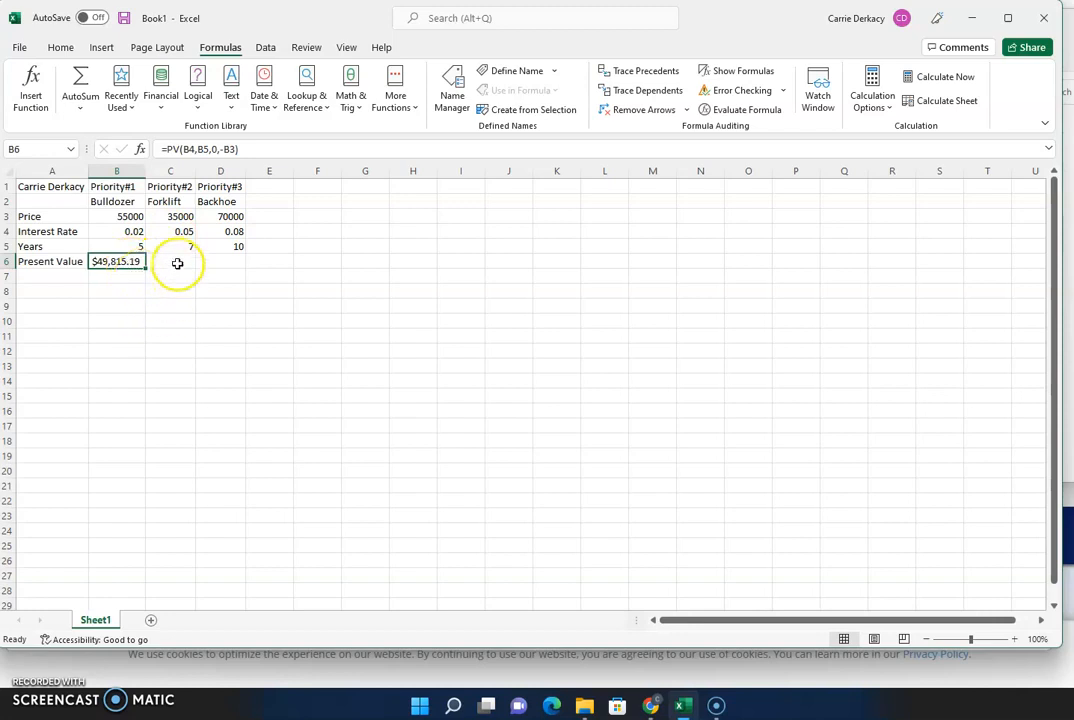
- Select C6, then review the =PV(B4,B5,0,-B3) formula in B6
{"action": "left_click", "coordinate": [177, 263]}
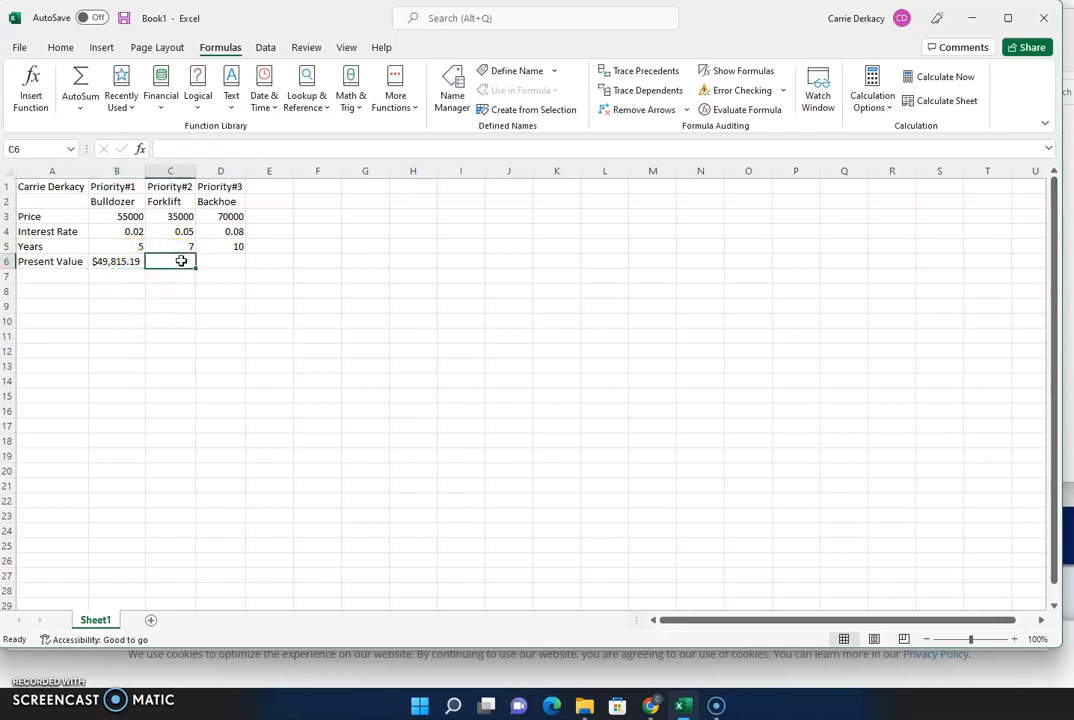
{"action": "left_click", "coordinate": [181, 261]}
{"action": "left_click", "coordinate": [123, 261]}
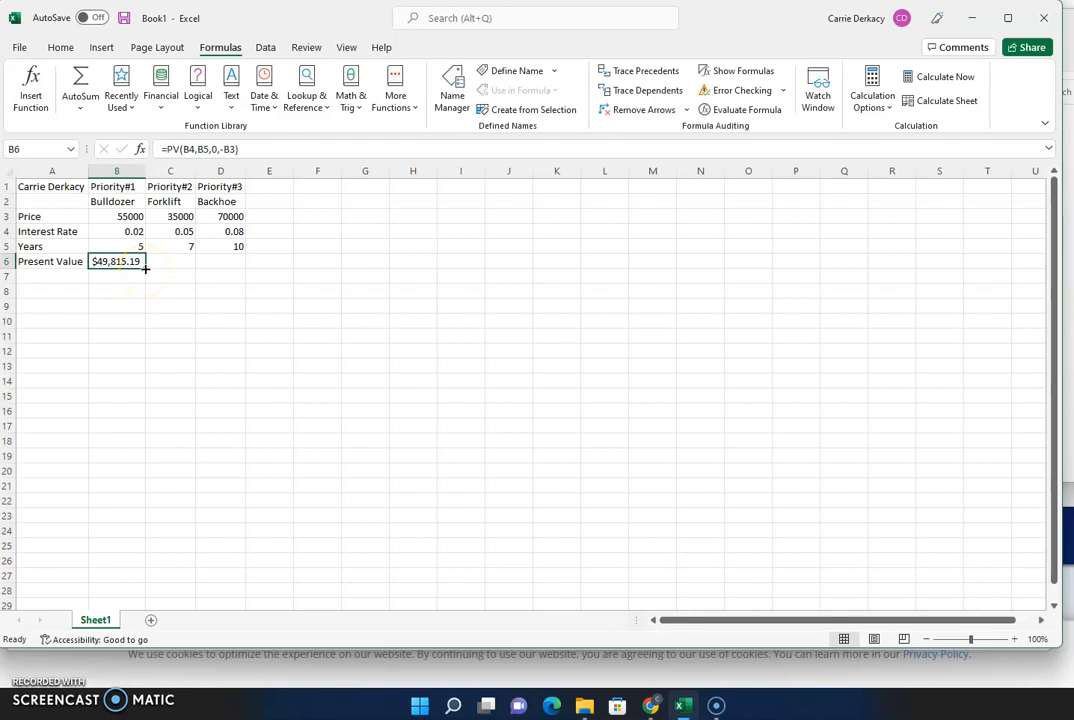
- Fill the PV formula from B6 across to C6 and D6 and check the copies
{"action": "left_click_drag", "start_coordinate": [145, 268], "coordinate": [229, 264]}
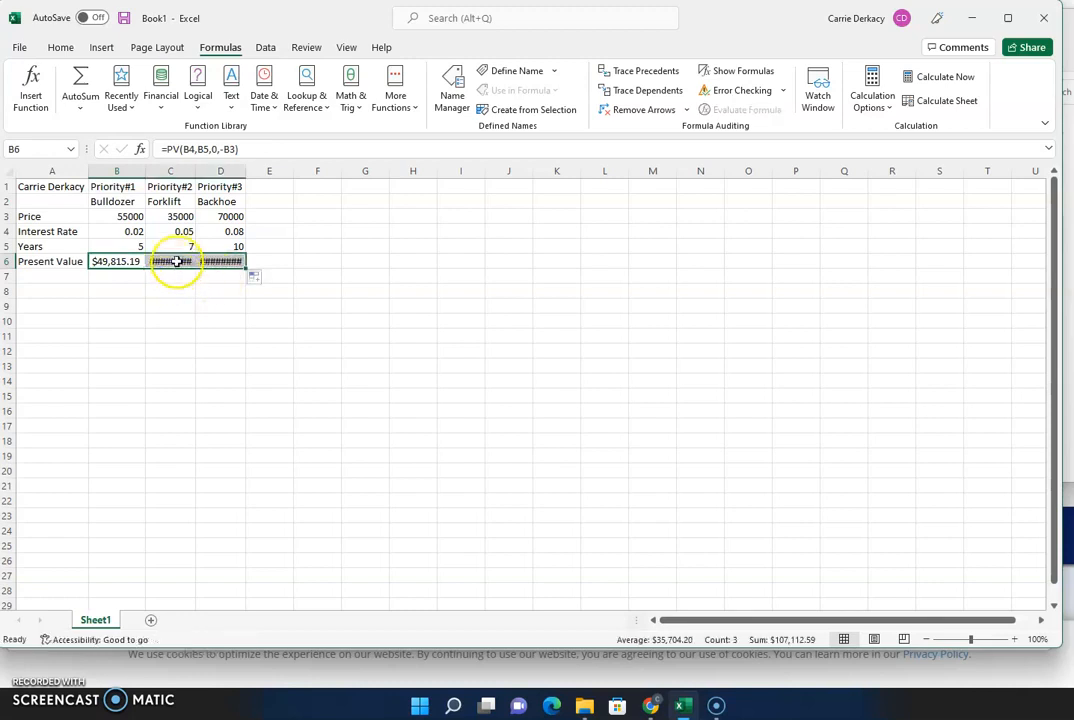
{"action": "left_click", "coordinate": [176, 261]}
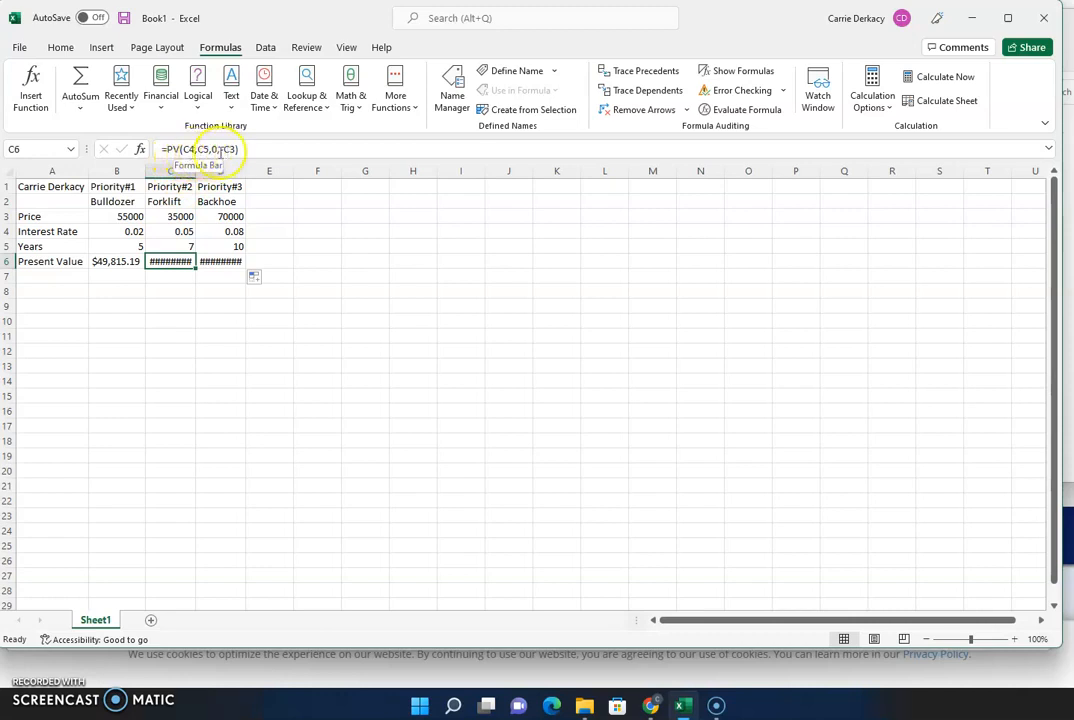
{"action": "left_click", "coordinate": [222, 261]}
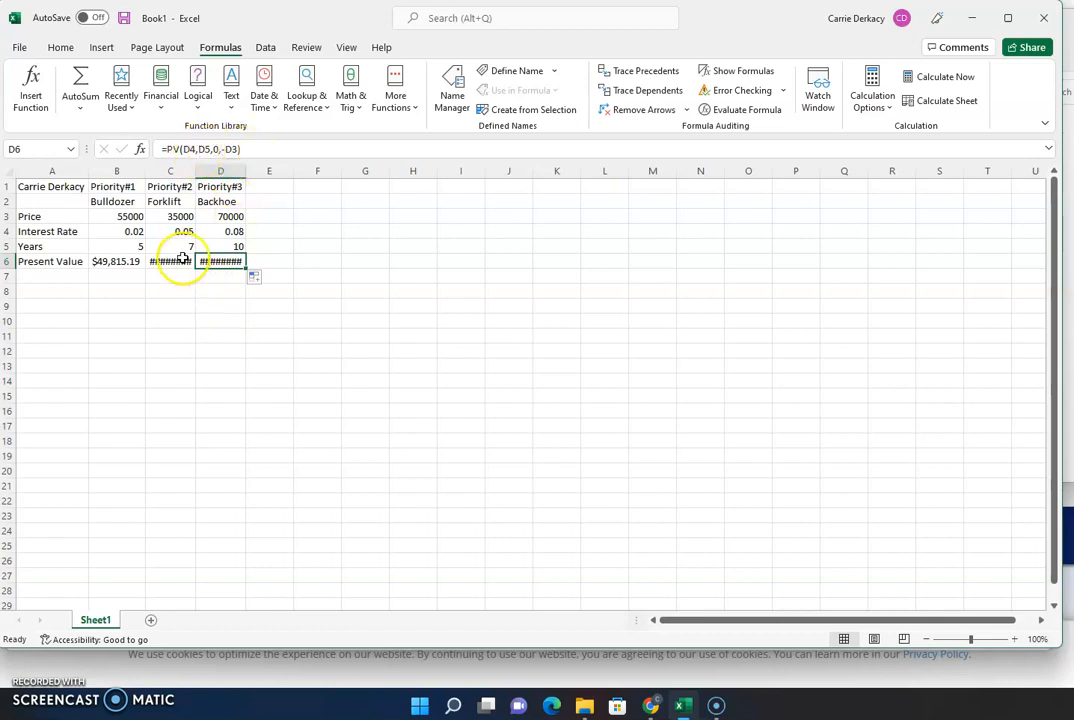
{"action": "left_click", "coordinate": [181, 261]}
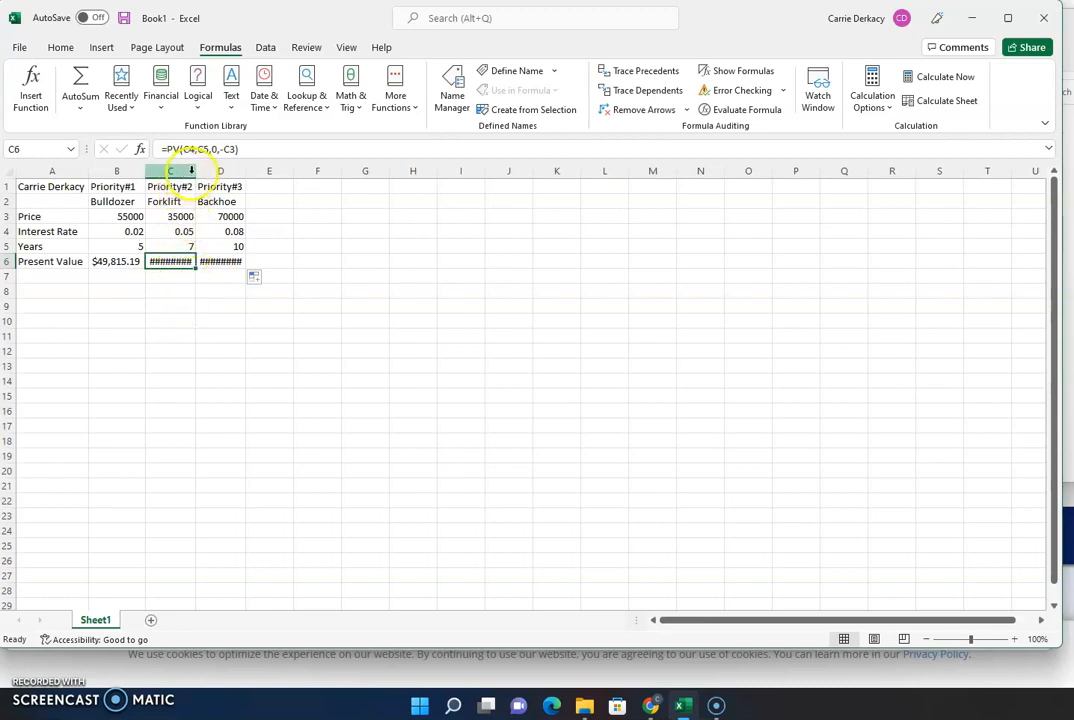
- AutoFit columns C and D to reveal $24,873.85 and $32,423.54
{"action": "double_click", "coordinate": [194, 171]}
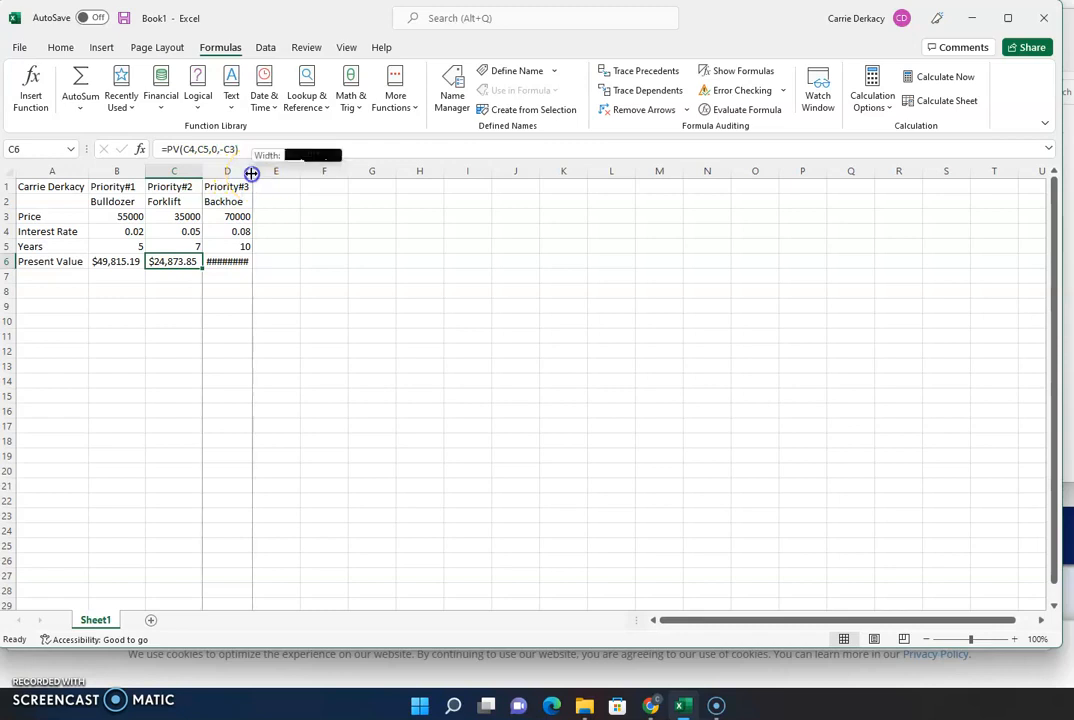
{"action": "double_click", "coordinate": [251, 171]}
{"action": "left_click", "coordinate": [215, 292]}
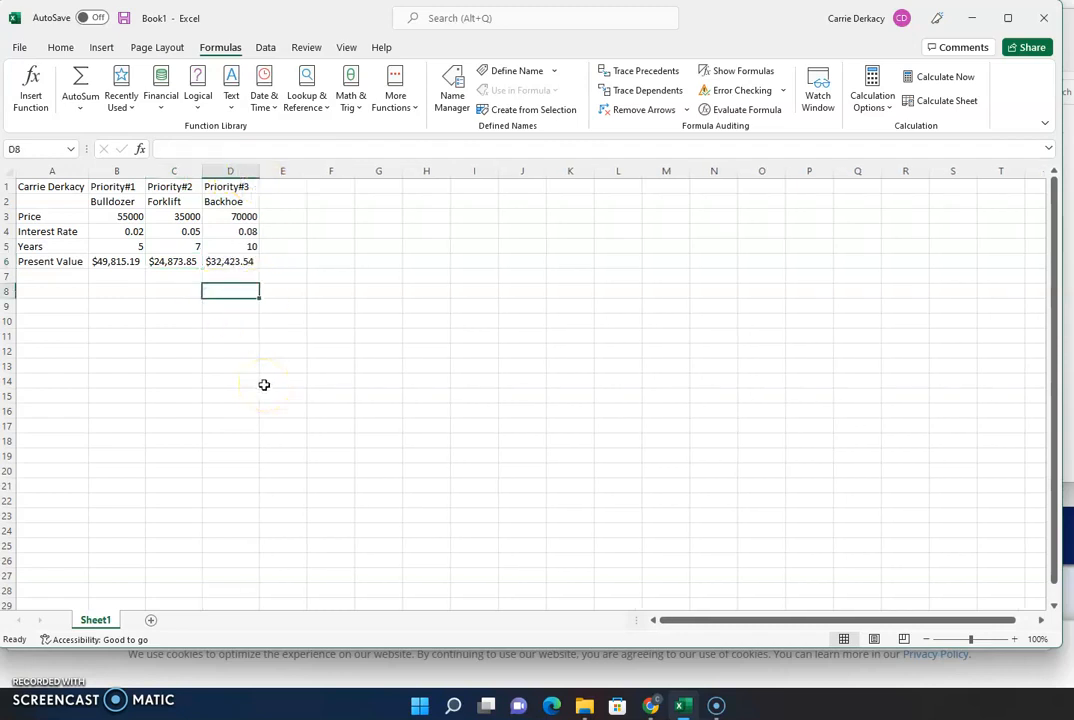
- Snip the comparison table A1:E7 with Snipping Tool
{"action": "left_click", "coordinate": [453, 706]}
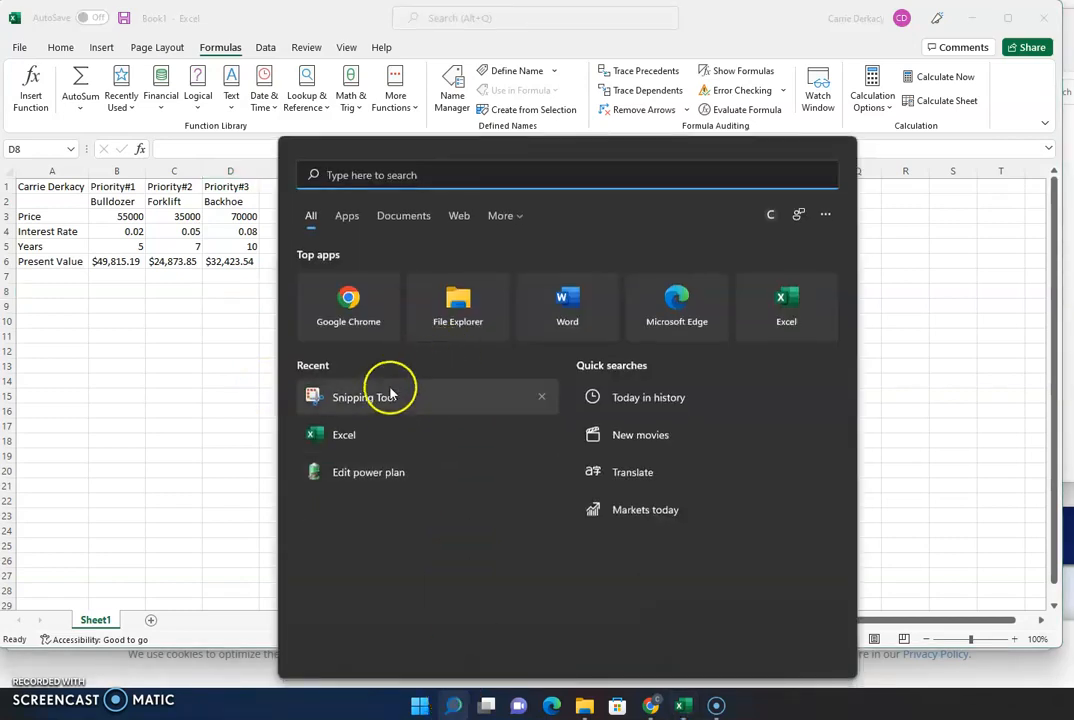
{"action": "left_click", "coordinate": [390, 396]}
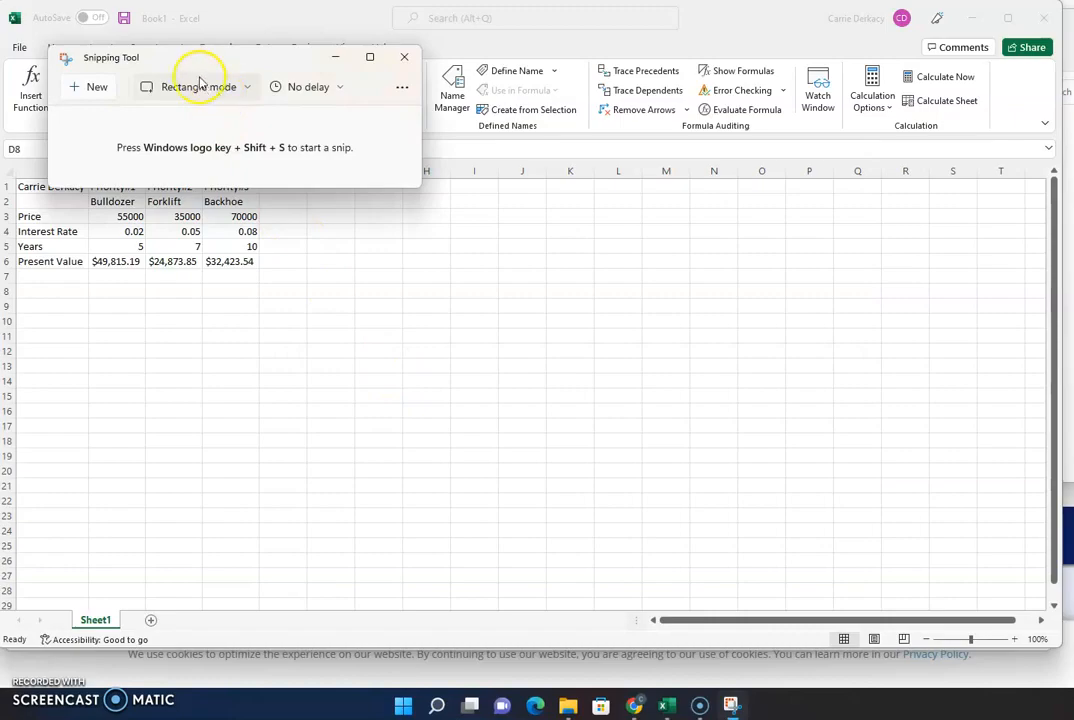
{"action": "left_click", "coordinate": [88, 88]}
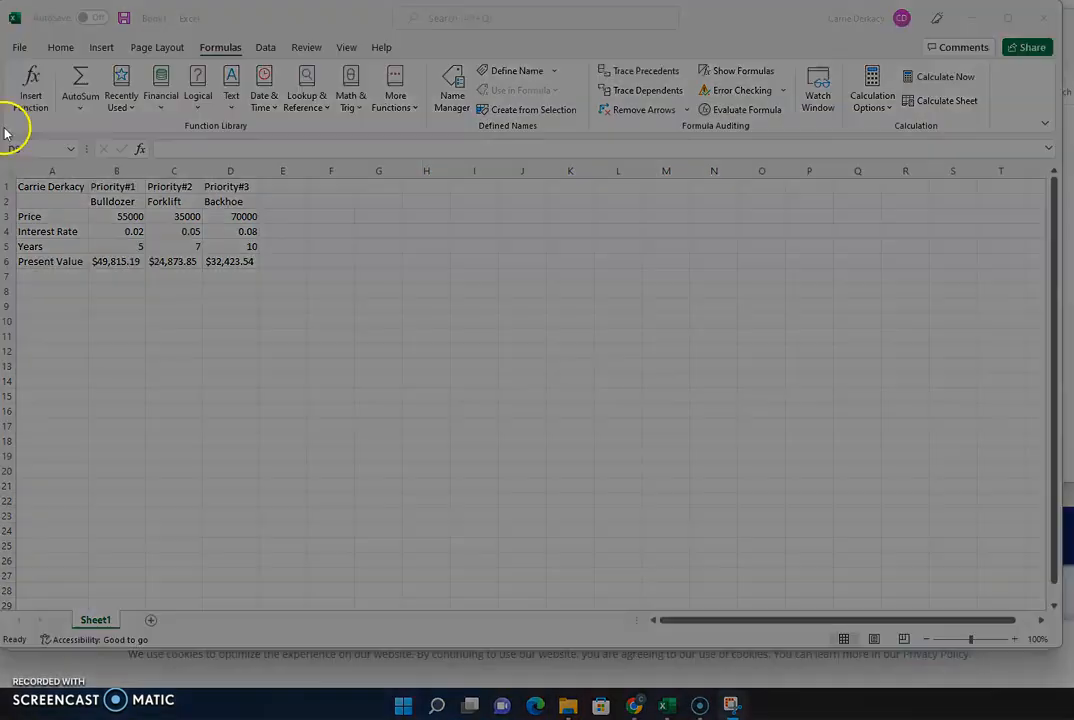
{"action": "left_click_drag", "start_coordinate": [3, 136], "coordinate": [284, 283]}
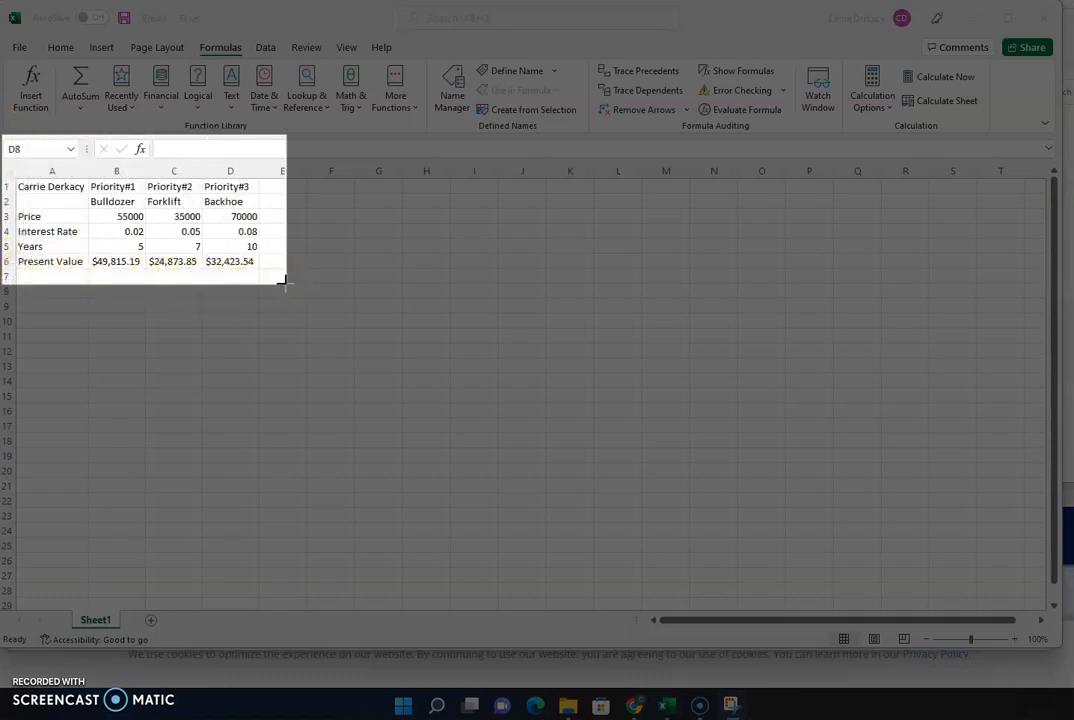
{"action": "left_click_drag", "start_coordinate": [284, 283], "coordinate": [285, 287]}
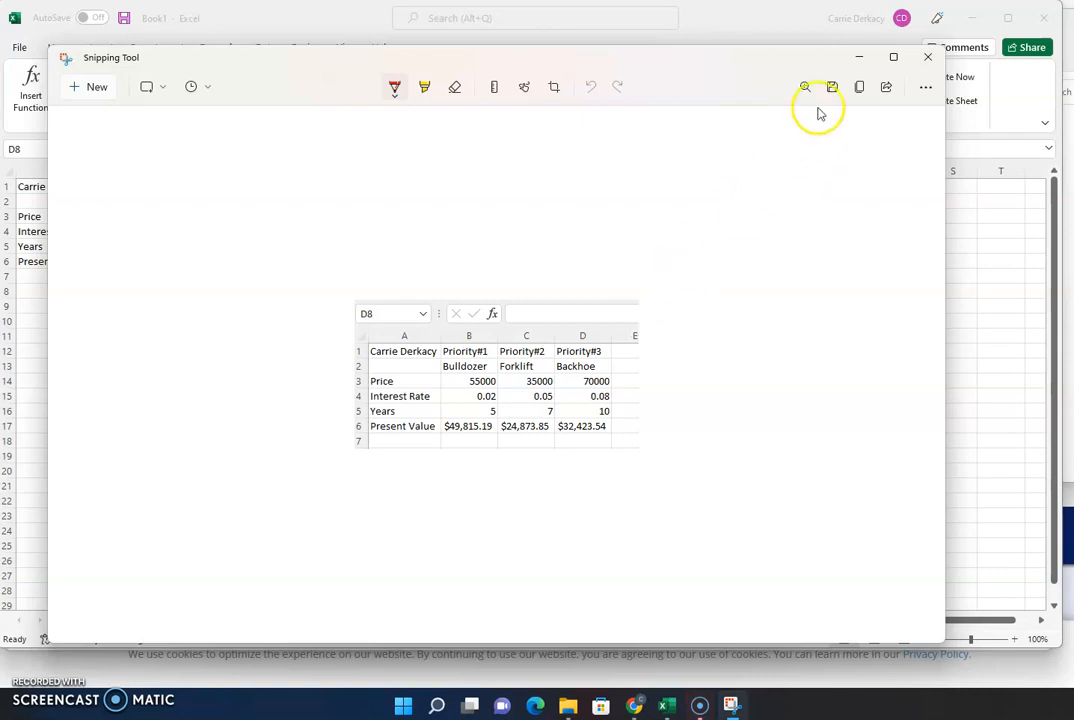
- Save the snip as 5DB.png in the DB folder, replacing the existing file
{"action": "left_click", "coordinate": [830, 90]}
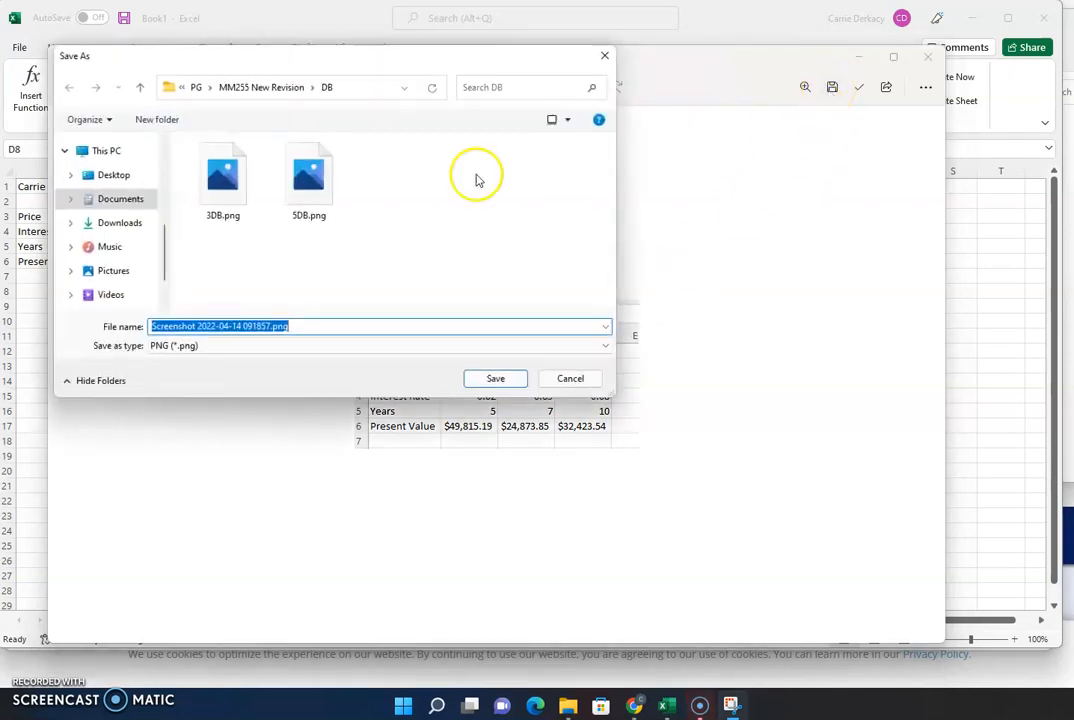
{"action": "left_click", "coordinate": [290, 199]}
{"action": "left_click", "coordinate": [505, 381]}
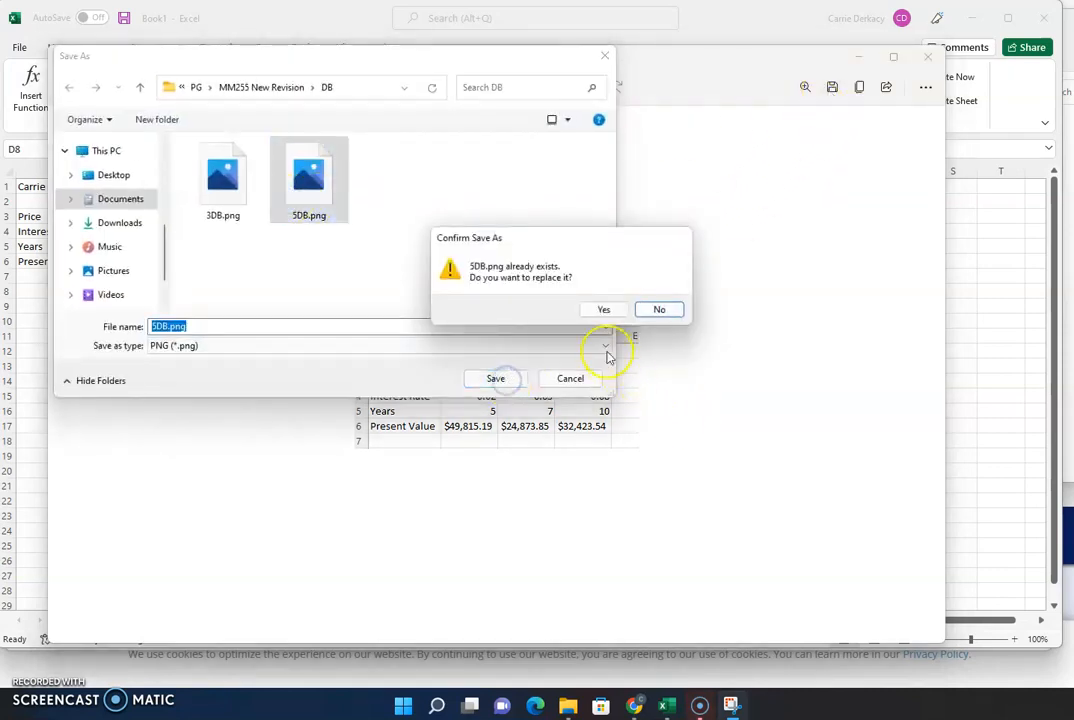
{"action": "left_click", "coordinate": [605, 309]}
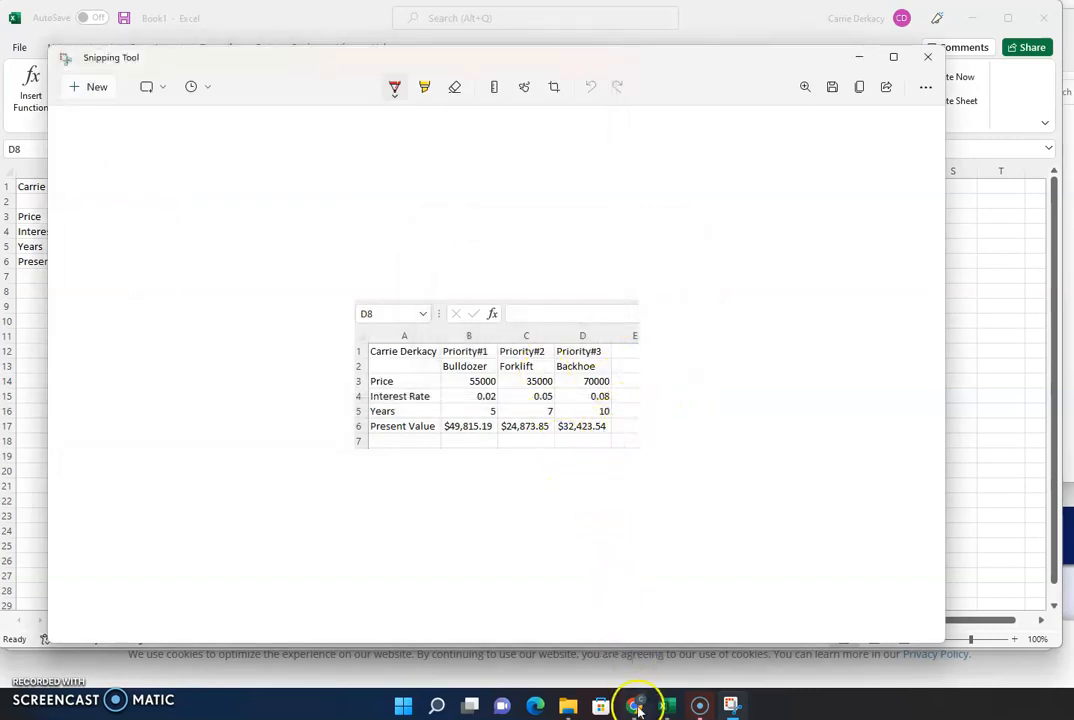
- Place the cursor in the Unit 5 post body and start an image upload from My Computer
{"action": "mouse_move", "coordinate": [635, 704]}
{"action": "left_click", "coordinate": [781, 645]}
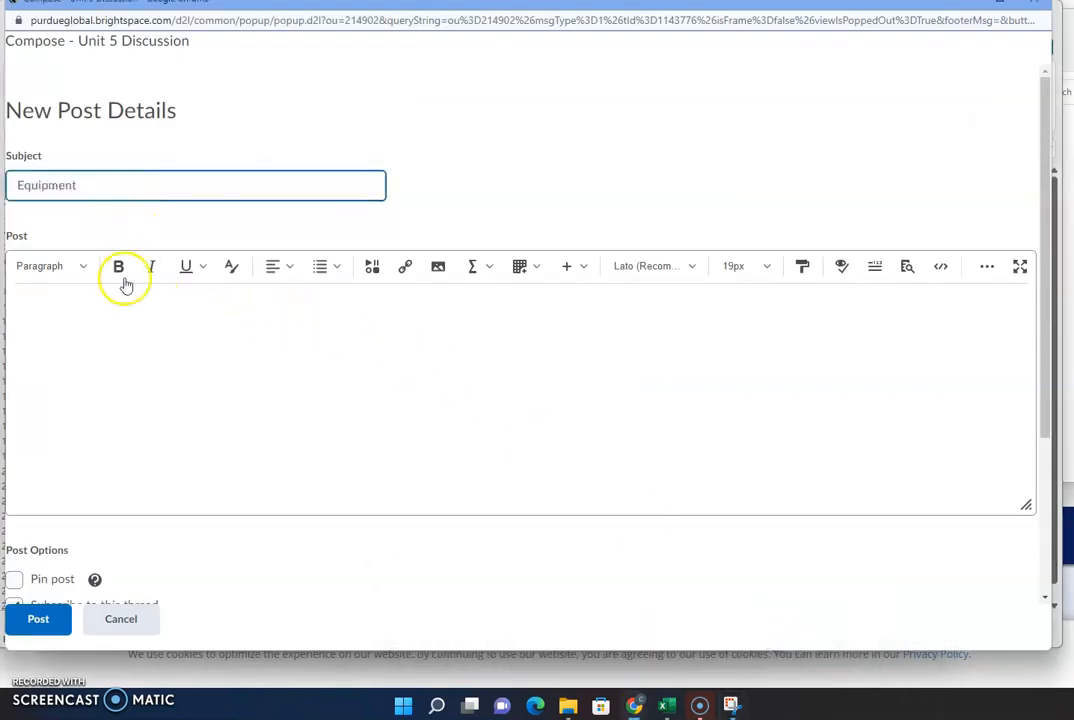
{"action": "left_click", "coordinate": [96, 341]}
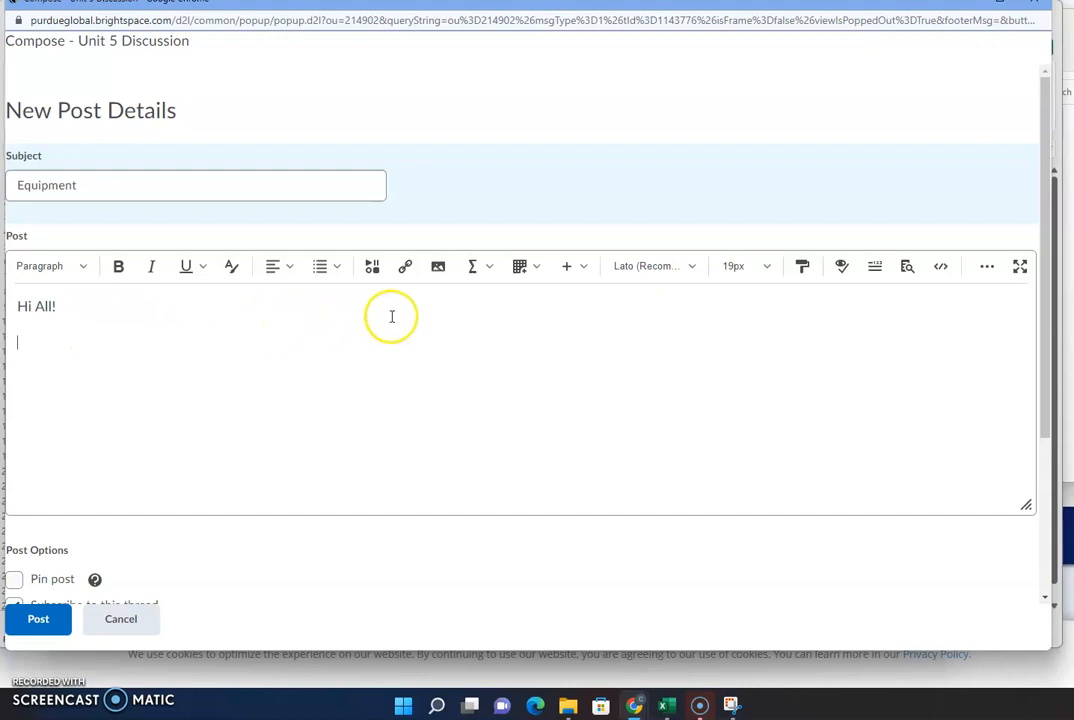
{"action": "left_click", "coordinate": [439, 268]}
{"action": "left_click", "coordinate": [419, 228]}
- Upload 5DB.png from the DB folder and store it as a post attachment
{"action": "left_click", "coordinate": [403, 228]}
{"action": "left_click", "coordinate": [568, 706]}
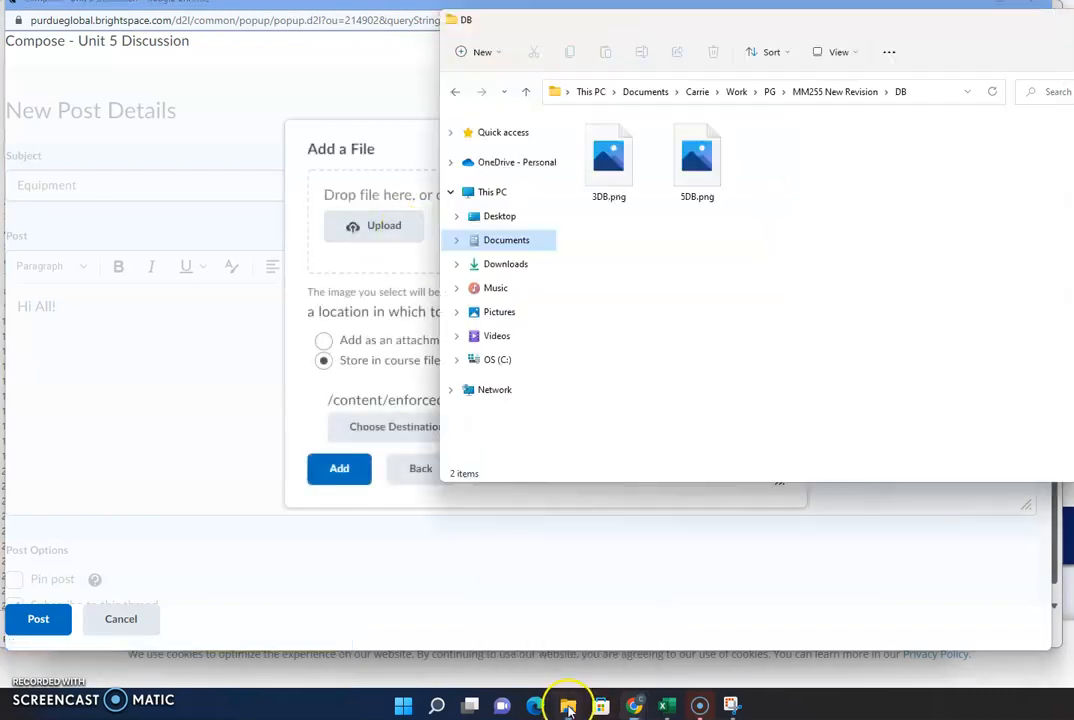
{"action": "left_click_drag", "start_coordinate": [697, 163], "coordinate": [391, 233]}
{"action": "left_click", "coordinate": [325, 267]}
- Insert the table image marked as decorative below 'Hi All!' and add a new line after it
{"action": "left_click", "coordinate": [347, 467]}
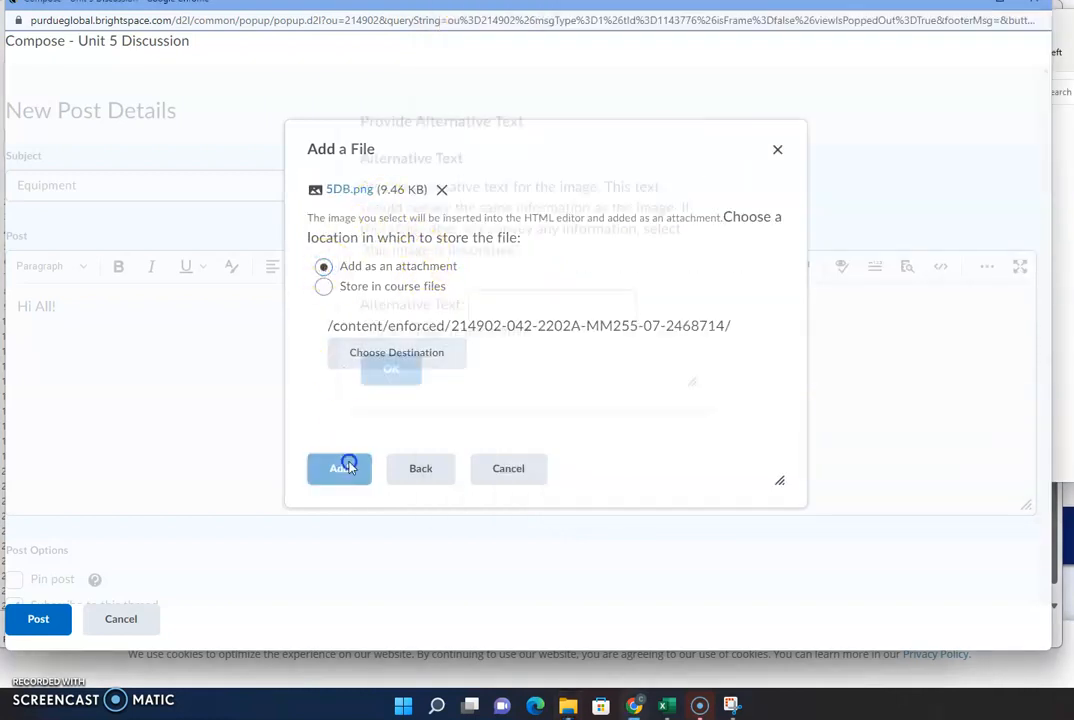
{"action": "left_click", "coordinate": [369, 360]}
{"action": "left_click", "coordinate": [391, 400]}
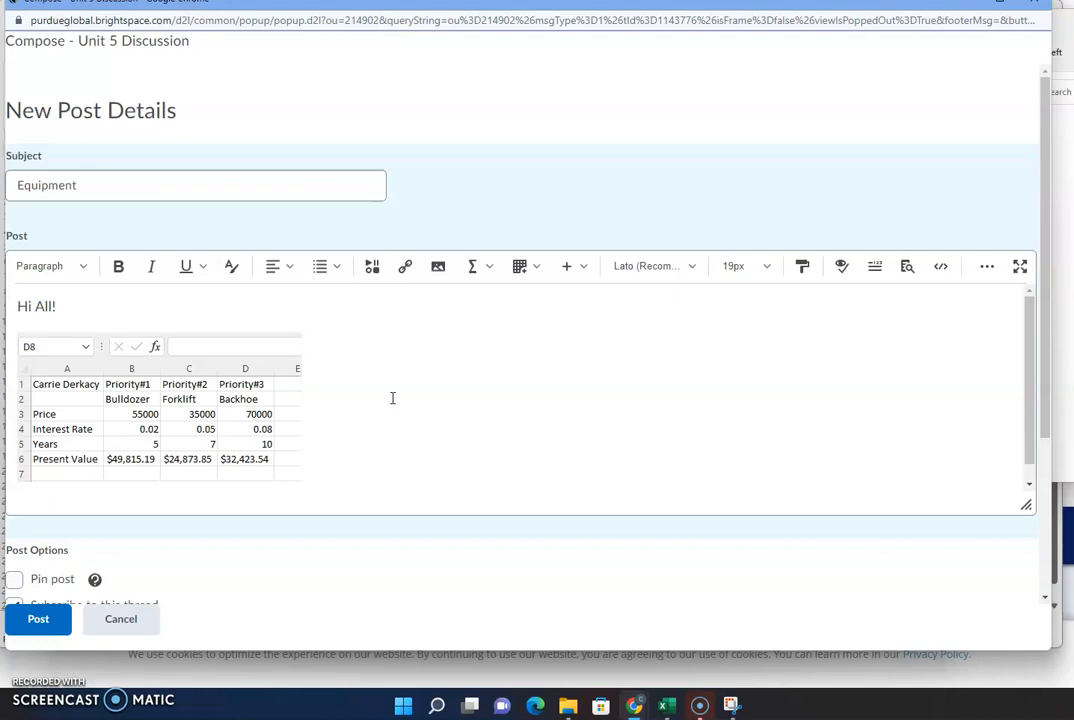
{"action": "key", "text": "Return"}
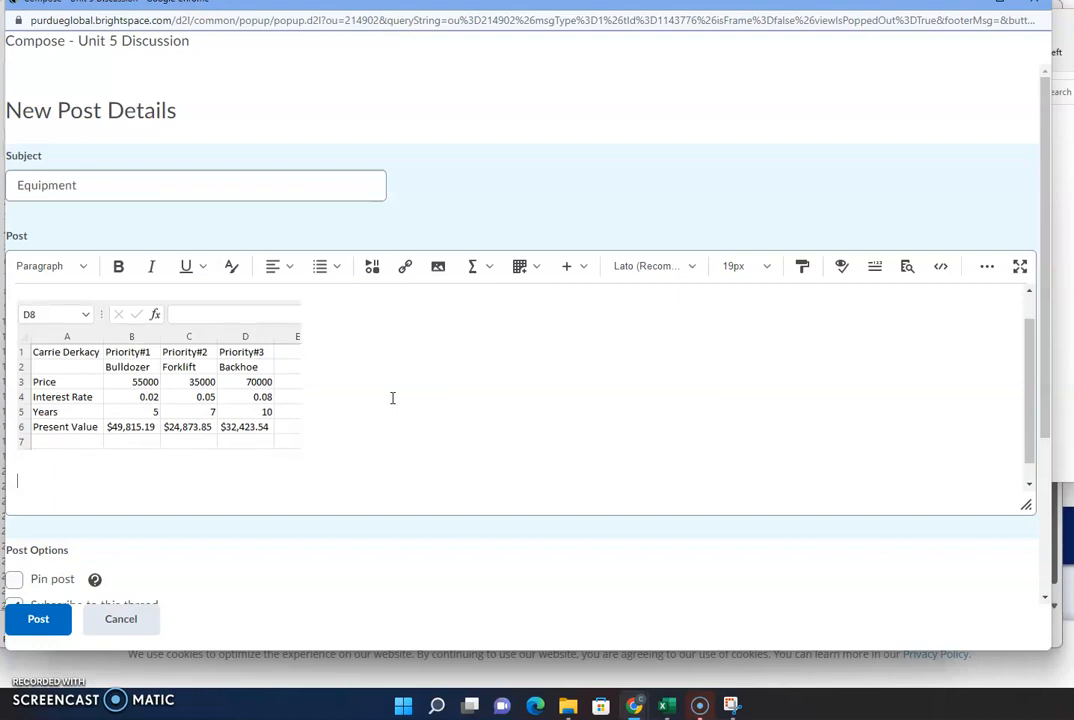